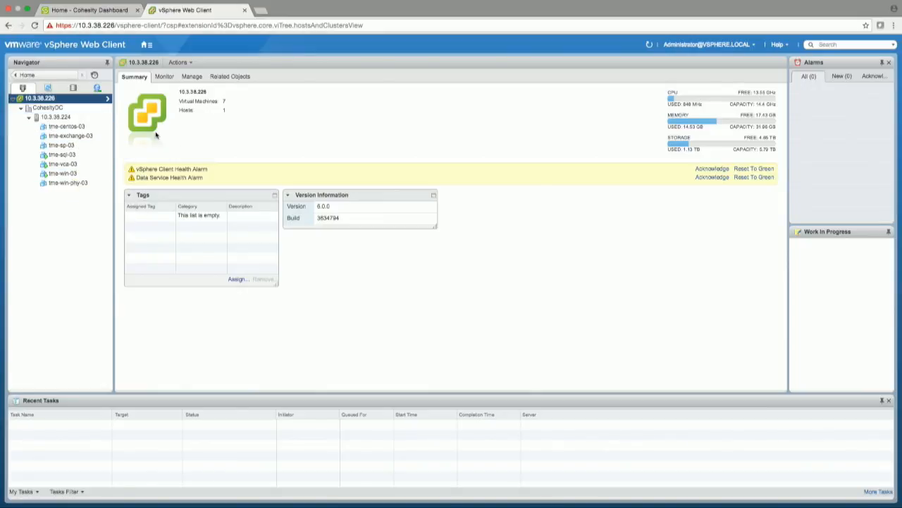
- Show the datastores under CohesityDC in the vSphere inventory
click(73, 88)
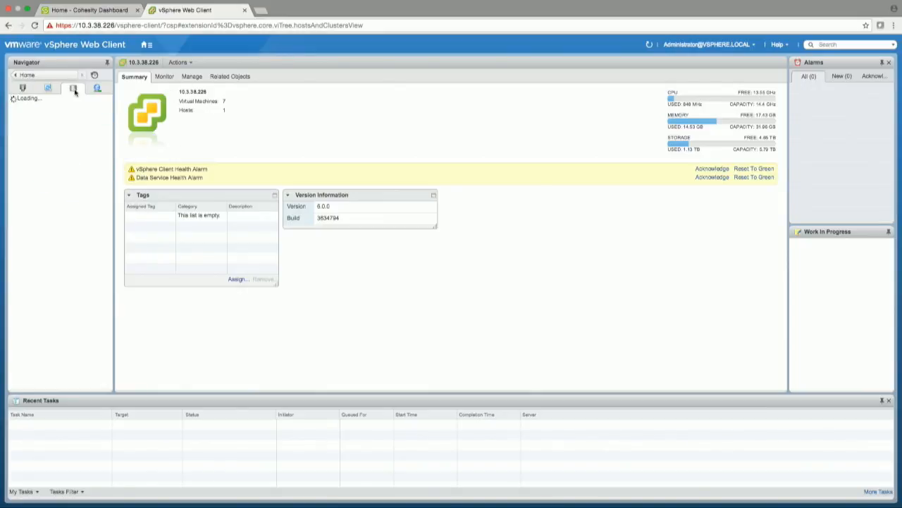
click(21, 109)
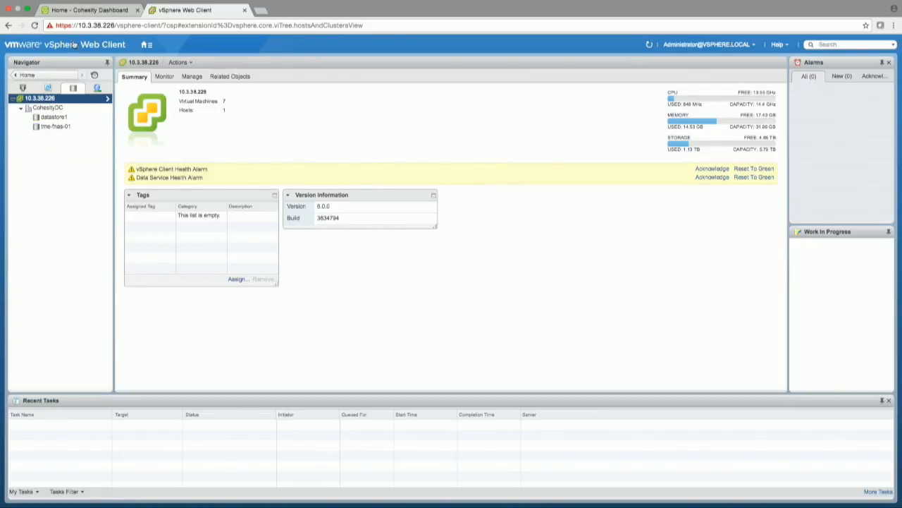
- Switch to the Cohesity dashboard and examine the last-24-hours job runs and the data reduction ratio
click(85, 10)
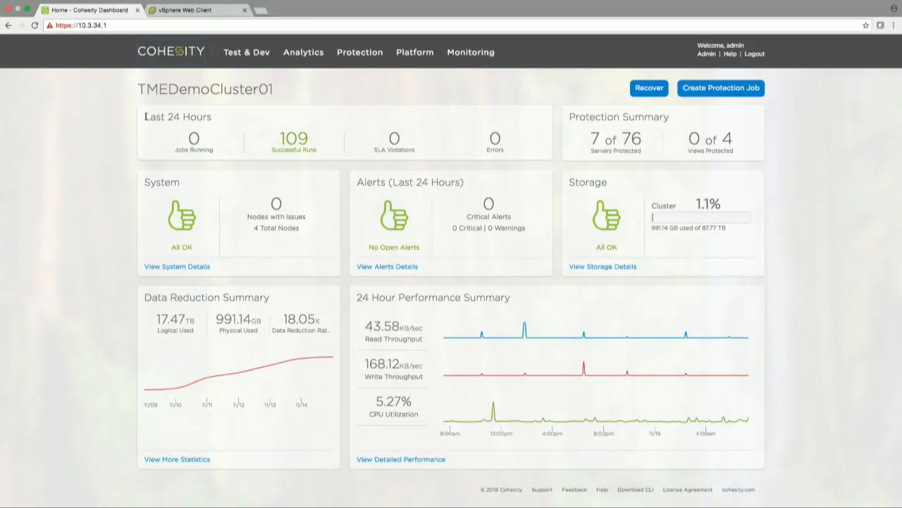
drag(145, 117, 223, 118)
drag(175, 150, 236, 143)
click(339, 117)
drag(280, 135, 317, 136)
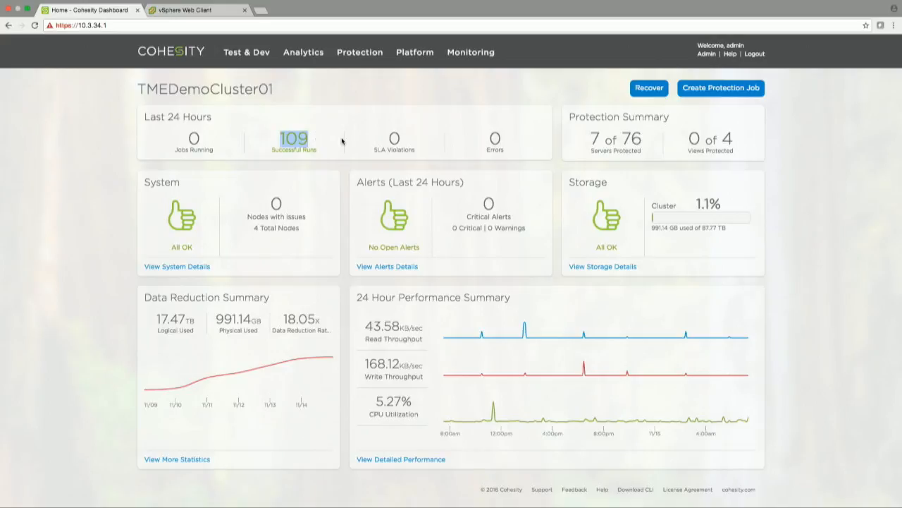
click(344, 142)
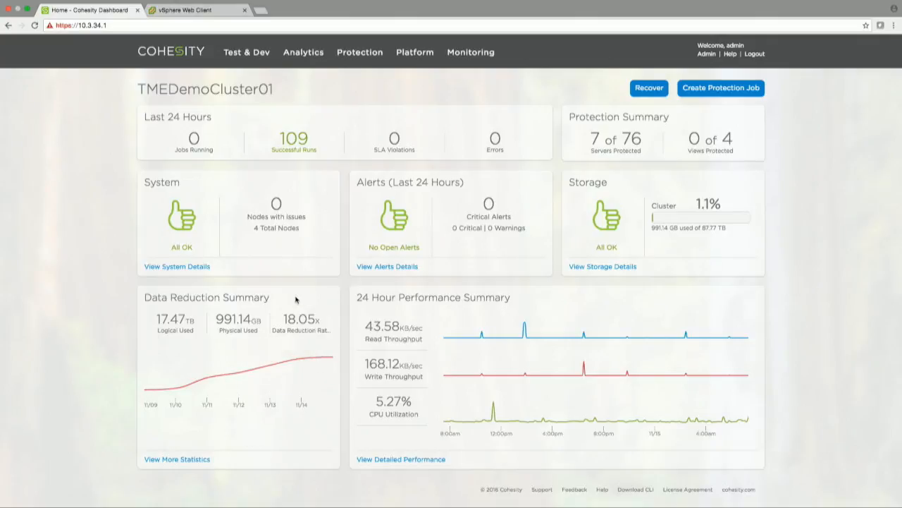
drag(283, 318, 322, 324)
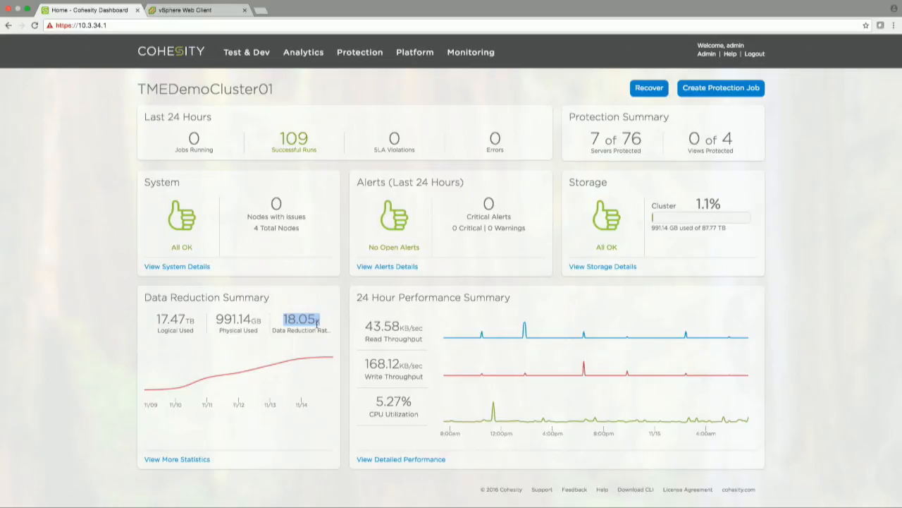
click(317, 322)
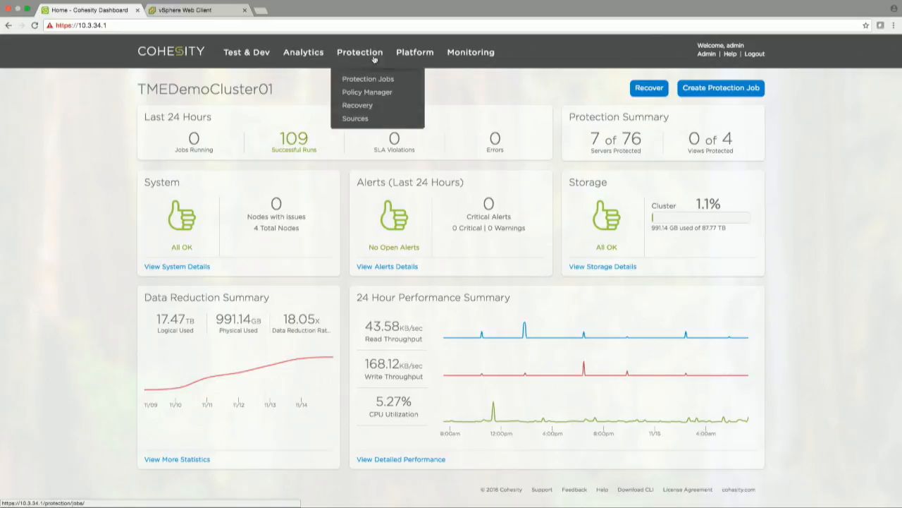
- Open the list of registered protection sources
mouse_move(459, 62)
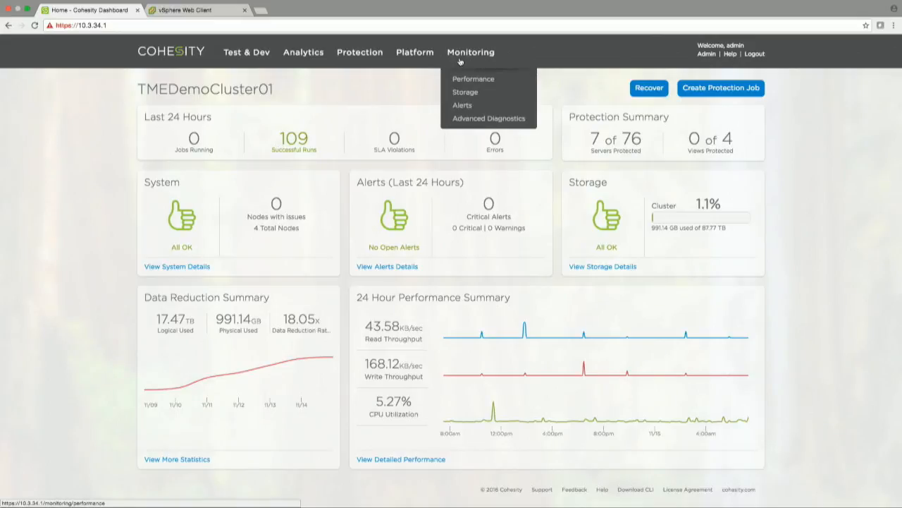
mouse_move(392, 55)
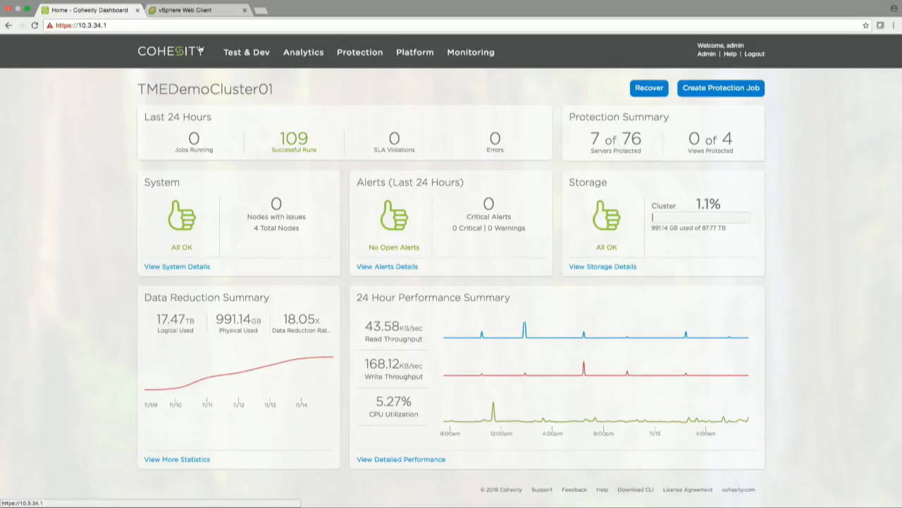
mouse_move(306, 65)
mouse_move(343, 67)
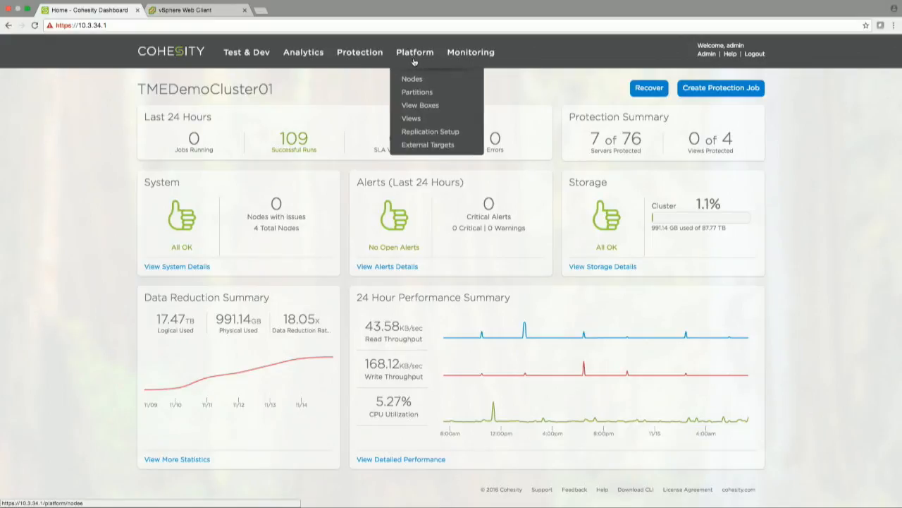
mouse_move(359, 55)
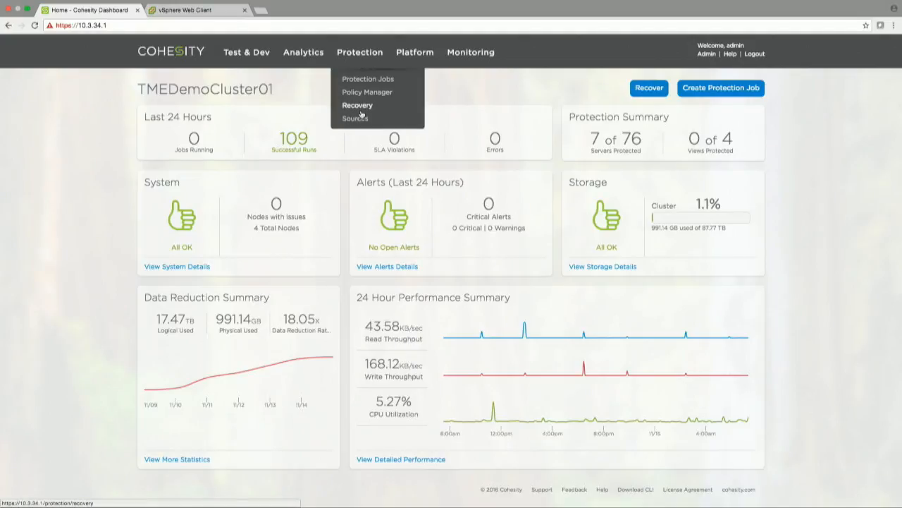
click(358, 119)
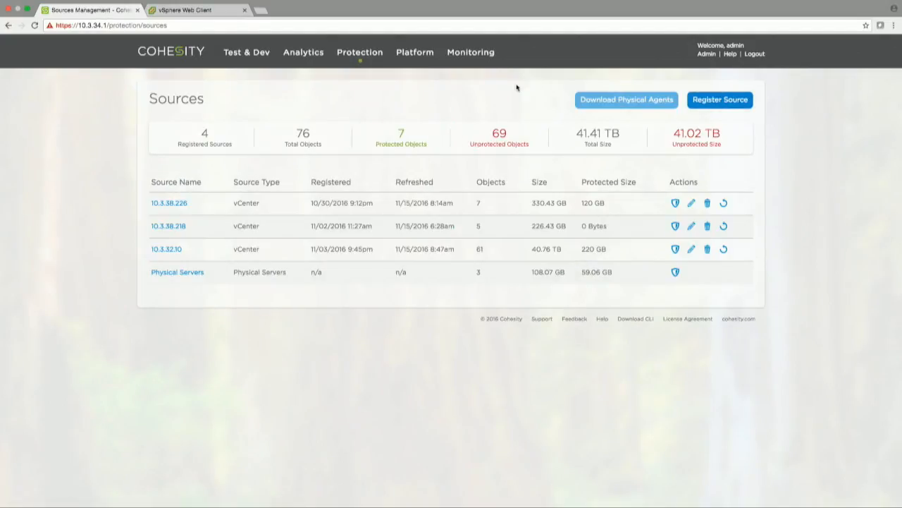
- Look over the fields needed to register a vCenter source, leaving the form without registering anything
mouse_move(360, 59)
click(720, 100)
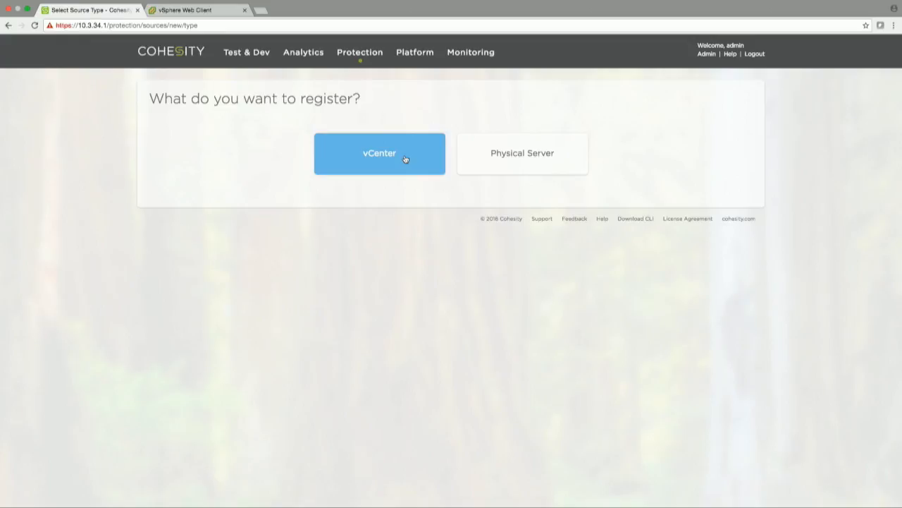
double_click(378, 162)
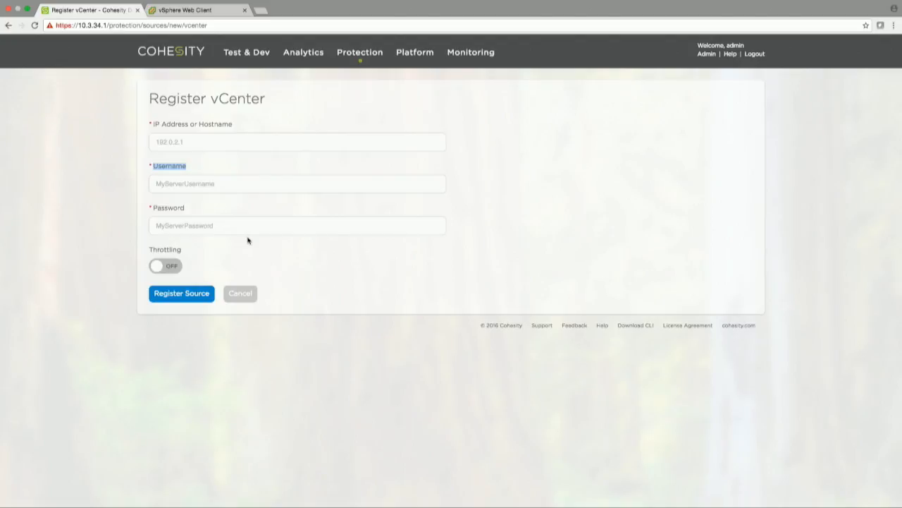
click(235, 307)
click(250, 296)
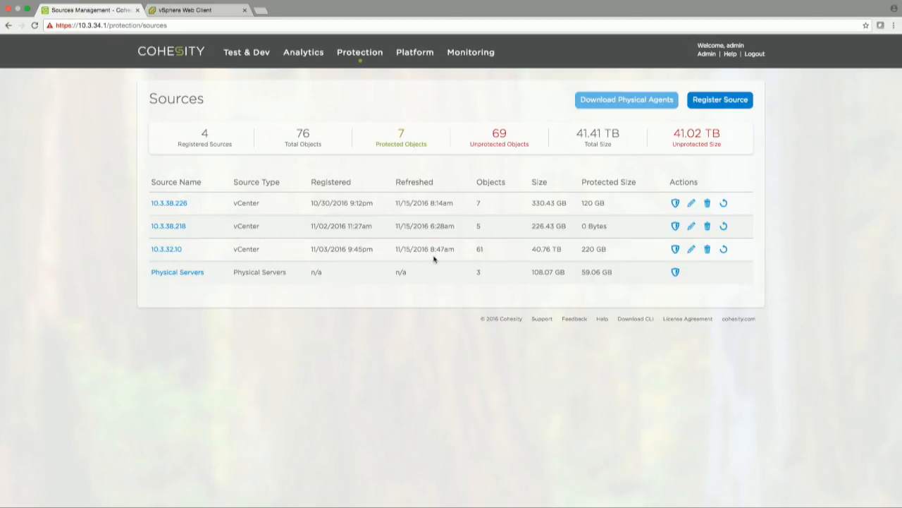
- Start a protection job for vCenter 10.3.38.226, select the whole CohesityDC data center and enable Automatic Protection
click(675, 203)
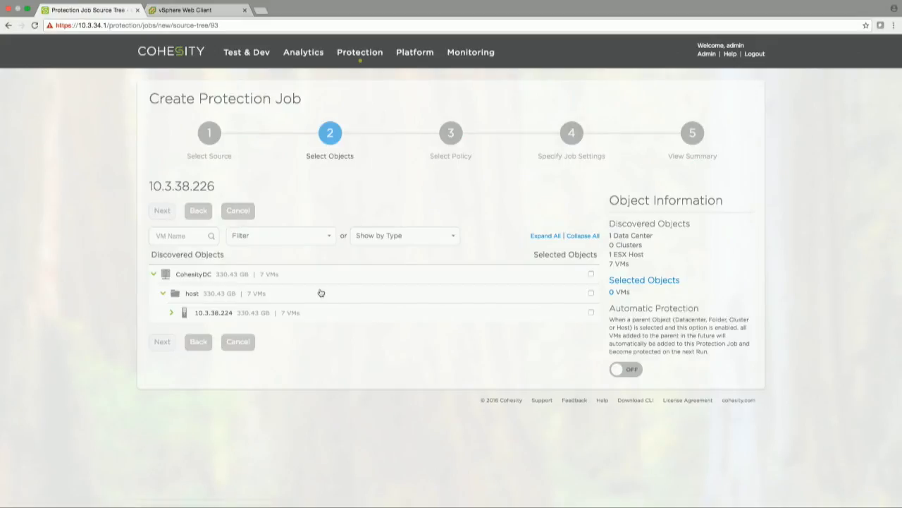
click(592, 274)
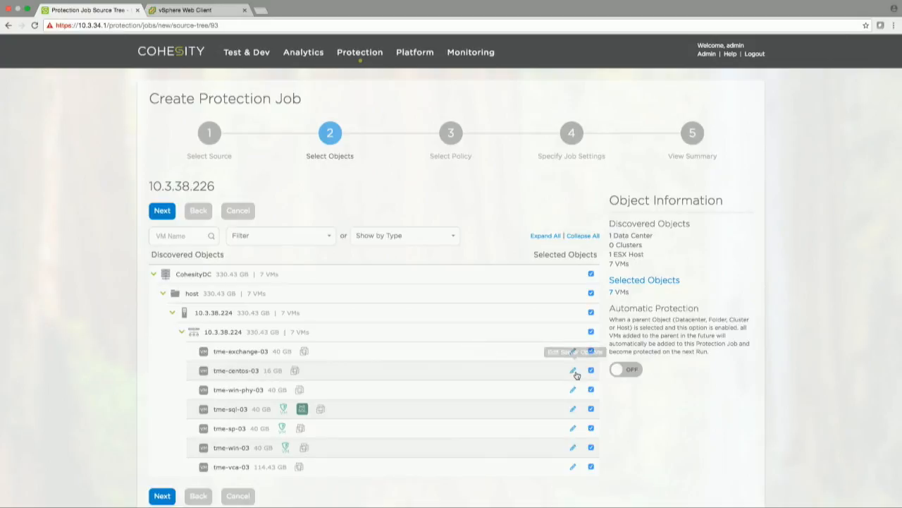
click(617, 374)
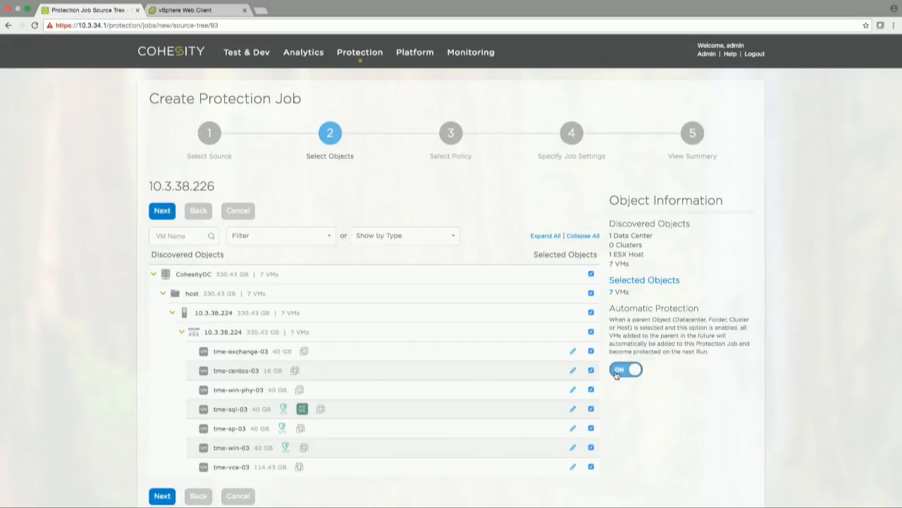
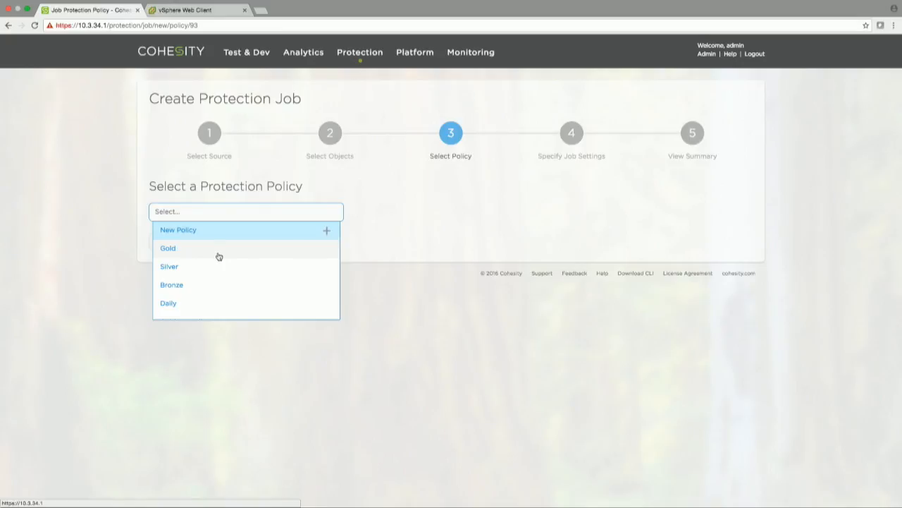
- Compare the snapshot schedules and retention of the Gold, Silver and Bronze protection policies
click(213, 255)
drag(218, 309, 257, 301)
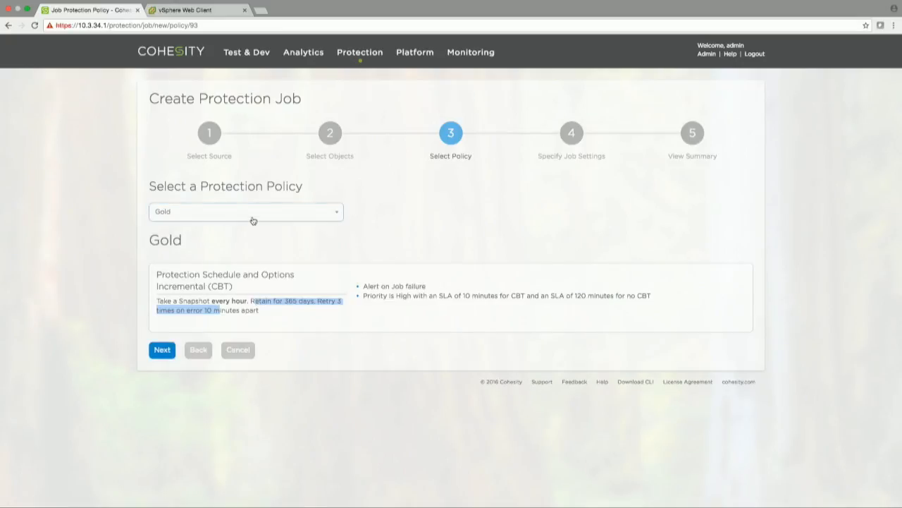
click(254, 219)
click(210, 266)
drag(210, 301, 295, 301)
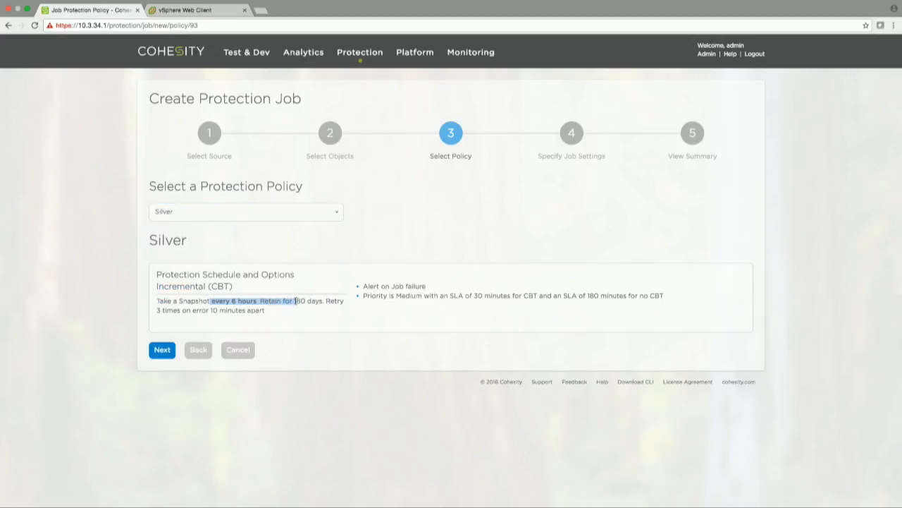
click(273, 214)
click(208, 288)
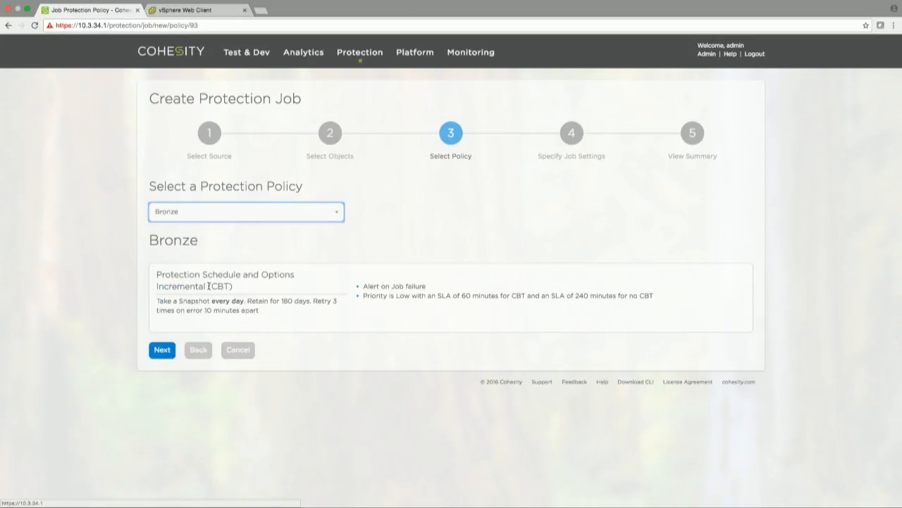
- Start a new protection policy for the job and name it TFD_Test
click(237, 212)
click(205, 234)
click(254, 186)
text(TFT_Test)
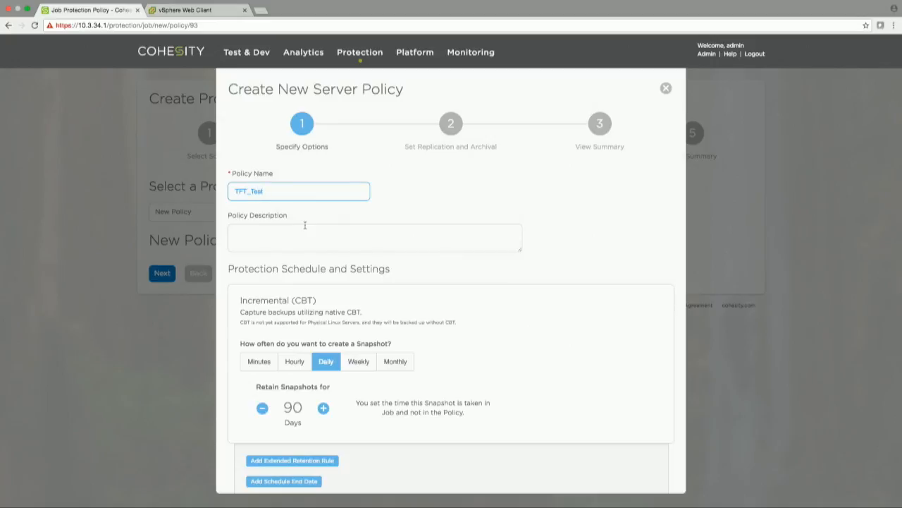
key(Left)
key(BackSpace)
text(D)
- Schedule the policy's snapshots hourly with 1-day retention, set its priority to High and continue to replication and archival
click(294, 361)
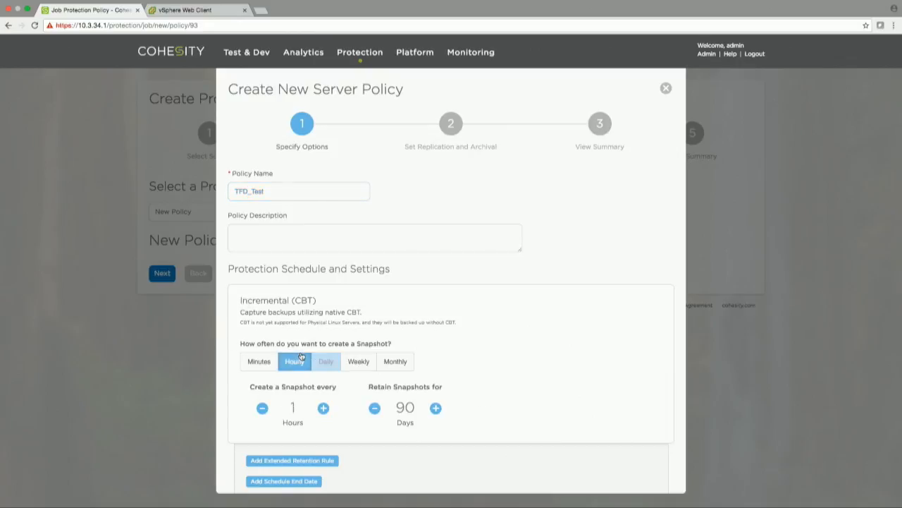
double_click(413, 406)
text(1)
scroll(511, 336, down, 2)
scroll(511, 336, down, 5)
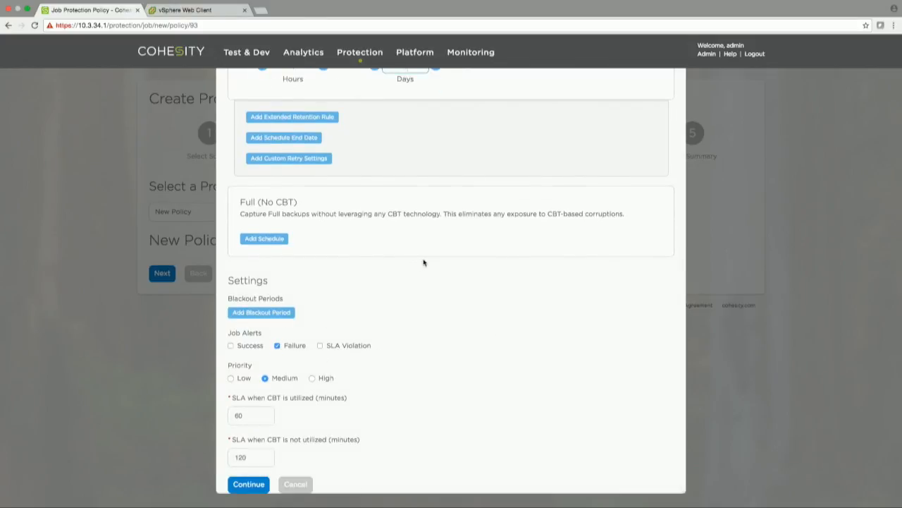
click(311, 379)
click(247, 485)
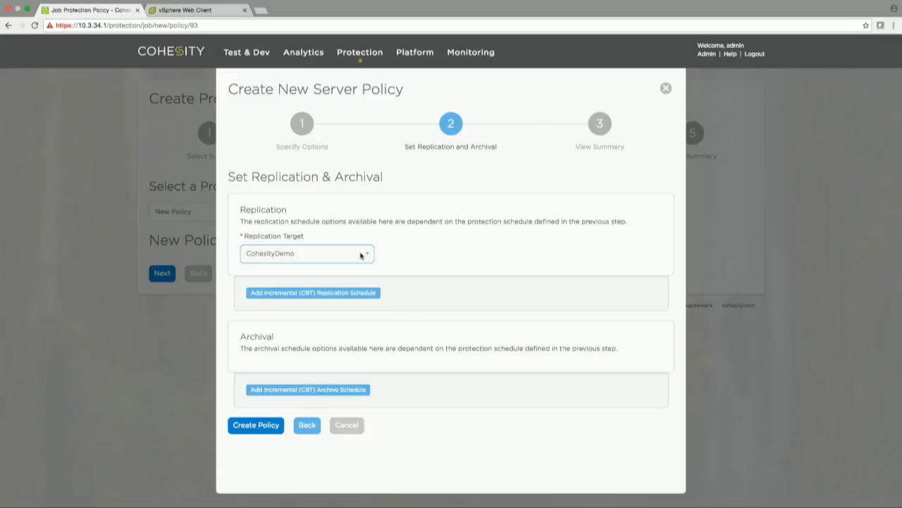
- Review the replication target and archival options, add no schedules, and create the policy
click(361, 255)
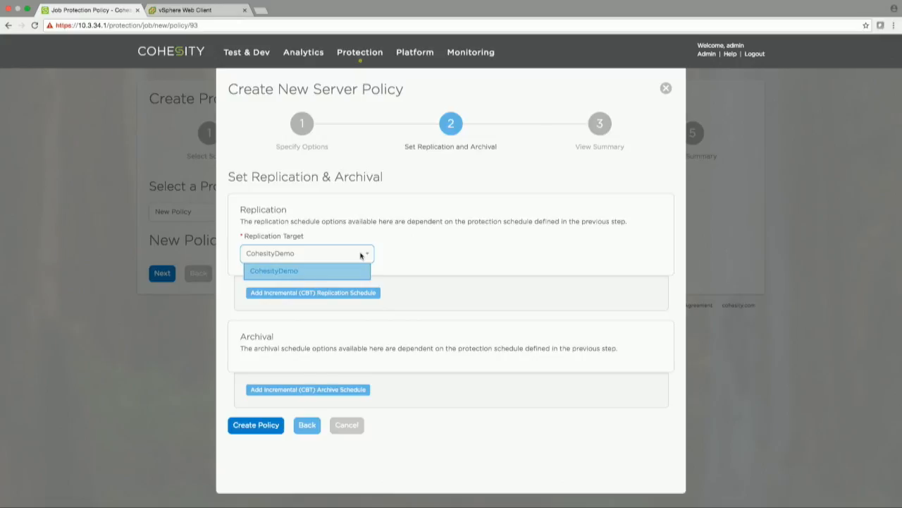
click(429, 240)
drag(240, 336, 370, 361)
click(370, 363)
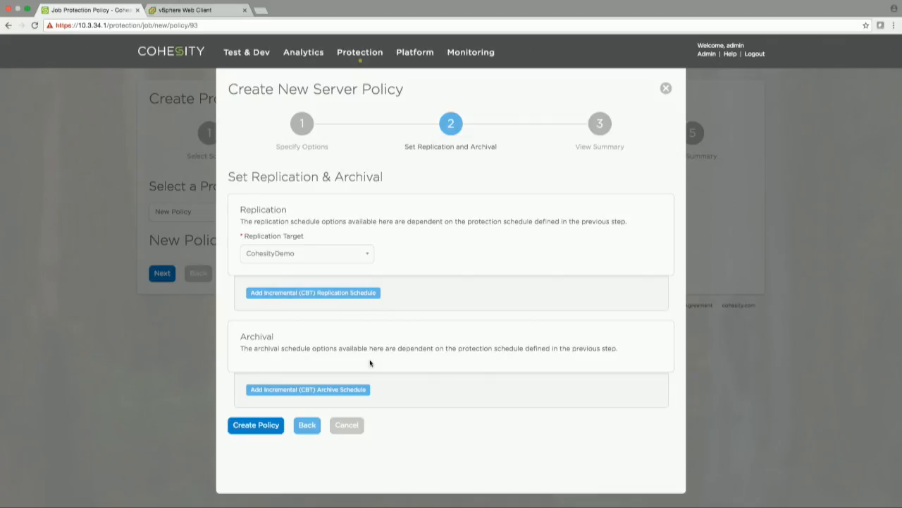
click(263, 426)
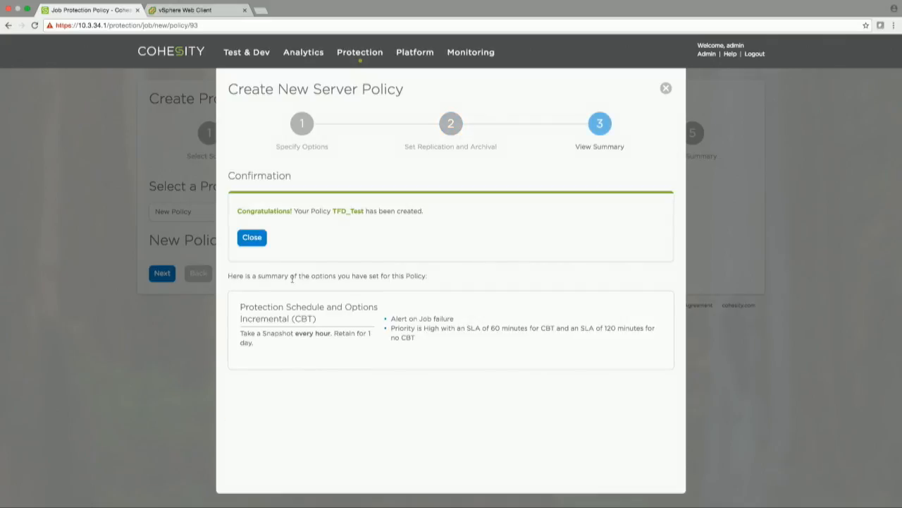
click(252, 239)
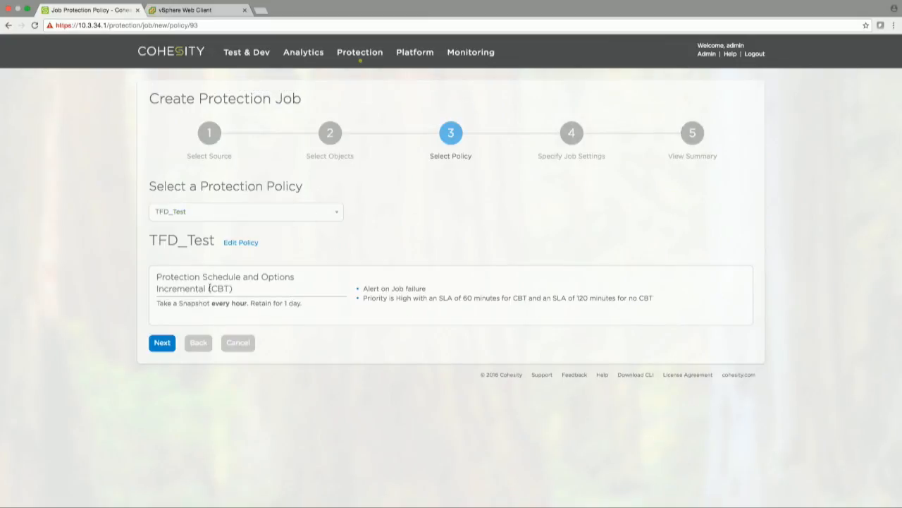
- Continue to the job settings, name the job TFD_Job1 and choose vb-idd as its View Box
click(162, 348)
click(185, 201)
text(TFD_J)
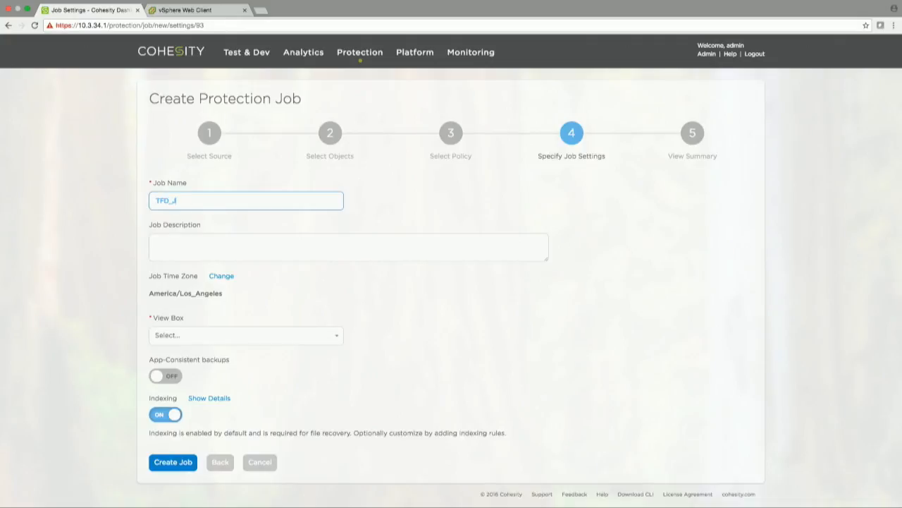
text(ob1)
click(259, 339)
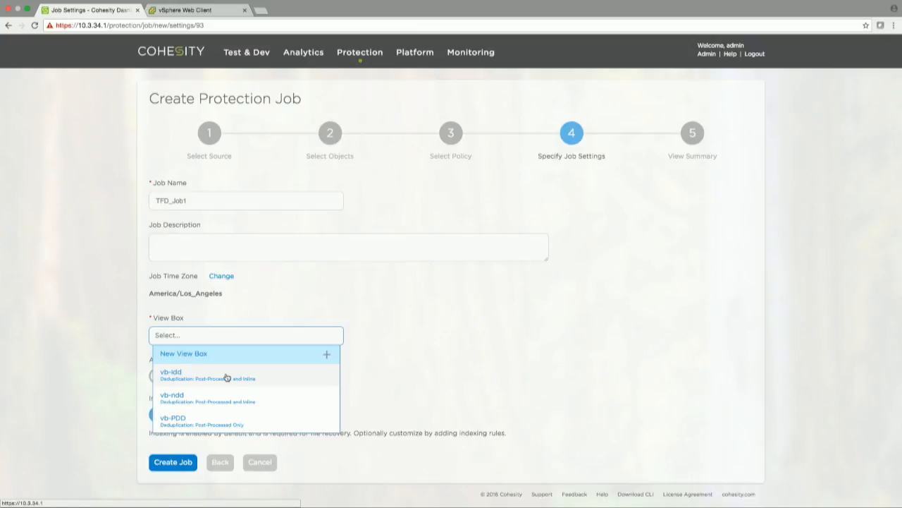
click(225, 377)
- Switch App-Consistent backups on and back off, and show the indexing rule details
click(158, 379)
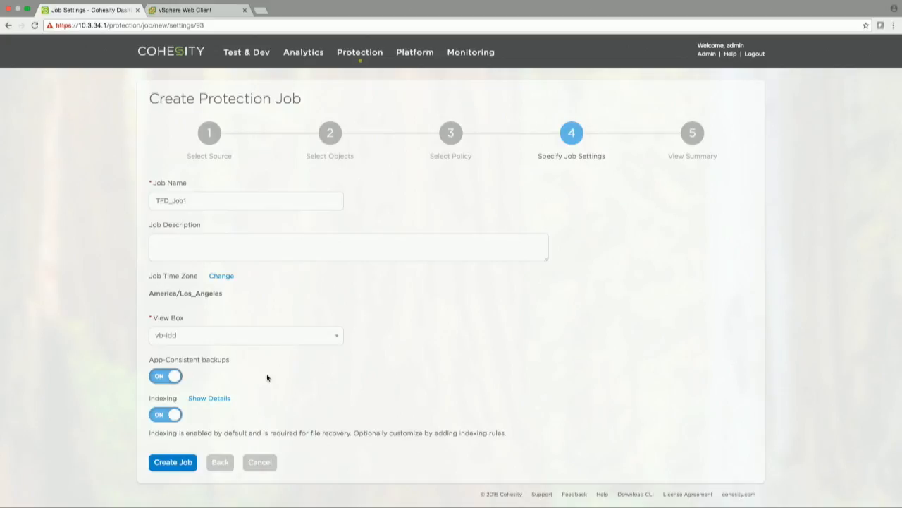
click(156, 379)
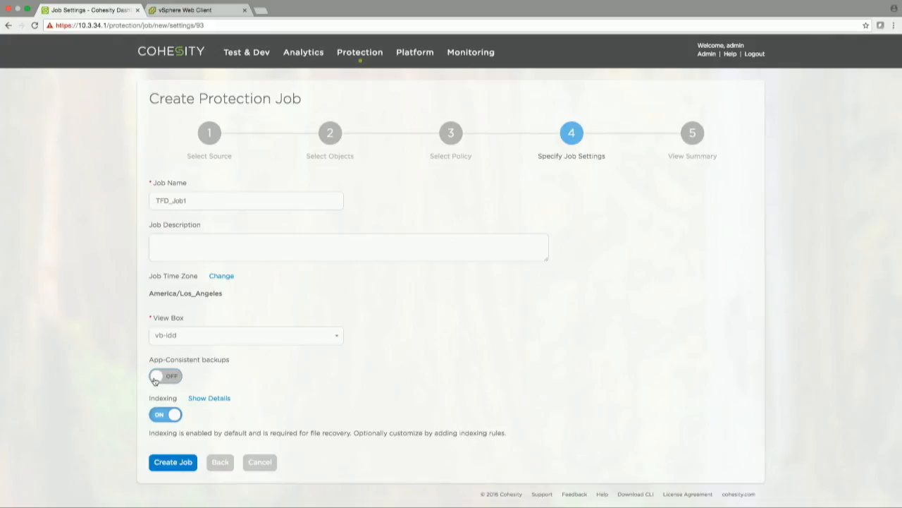
click(221, 399)
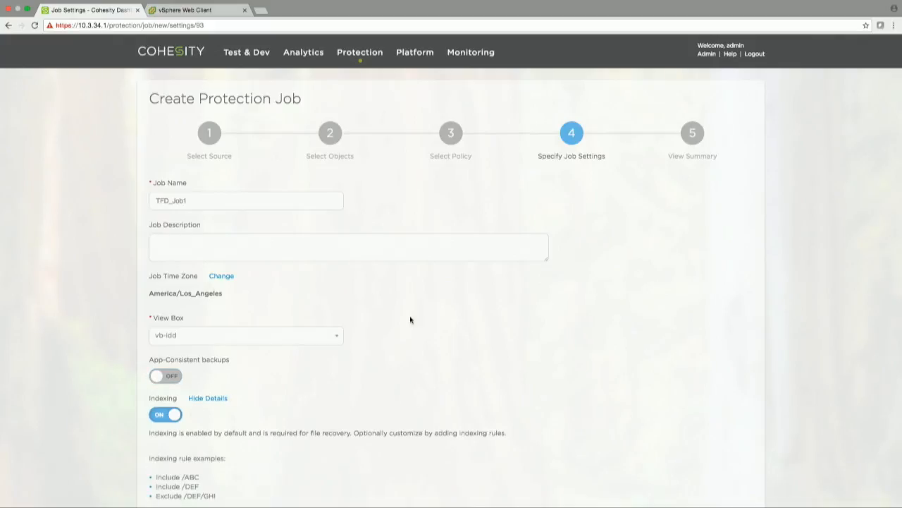
- Review the default include and exclude indexing rules down to the end of the list and cancel creating the protection job
scroll(410, 320, down, 7)
scroll(411, 319, up, 2)
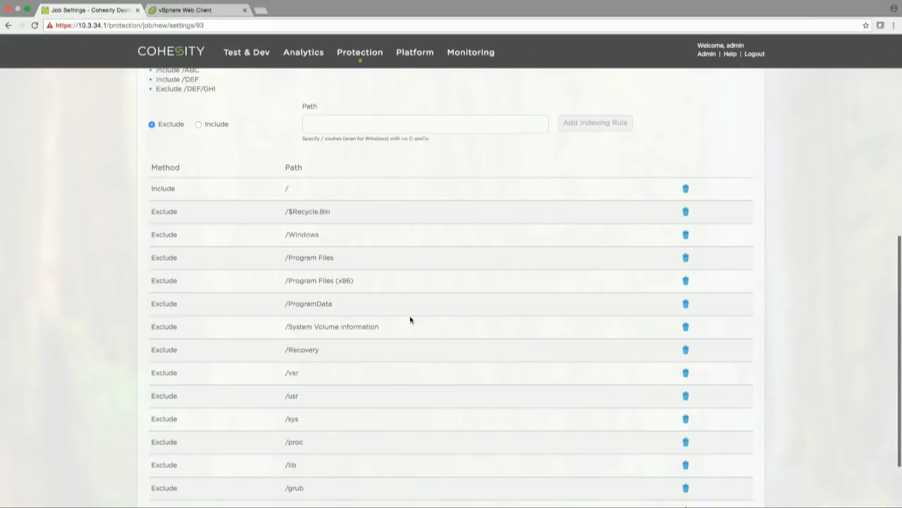
scroll(410, 320, down, 3)
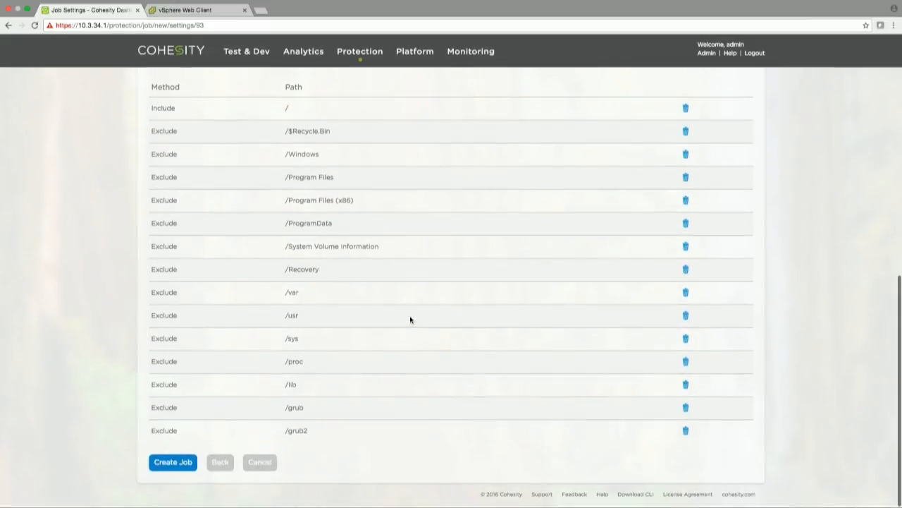
scroll(290, 294, up, 3)
scroll(289, 294, down, 3)
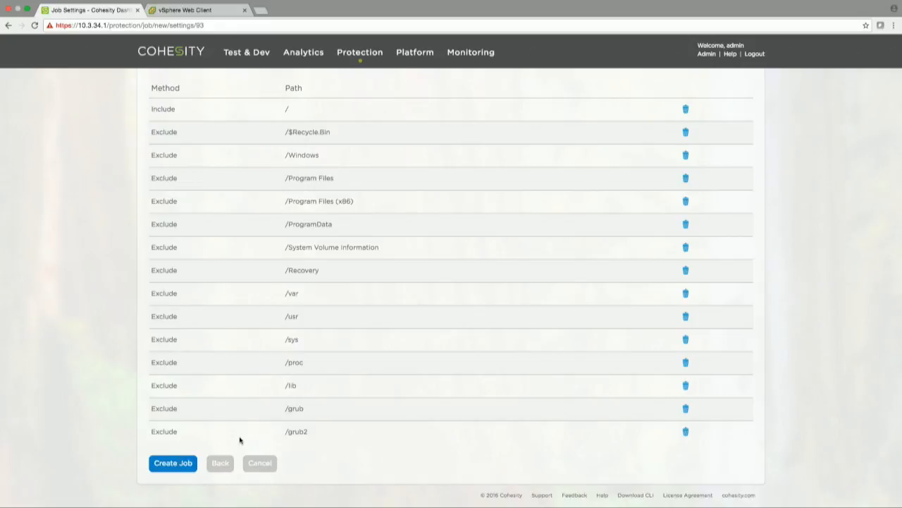
scroll(421, 360, up, 10)
scroll(421, 360, down, 10)
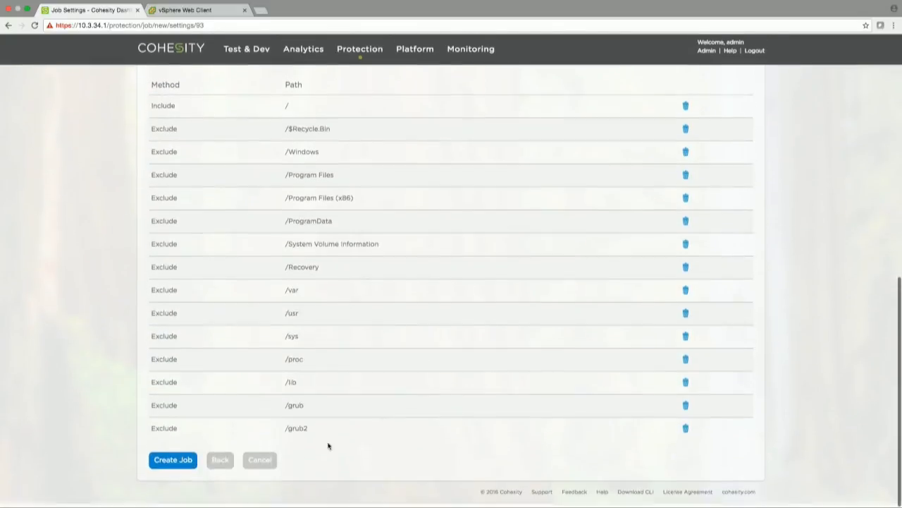
click(260, 459)
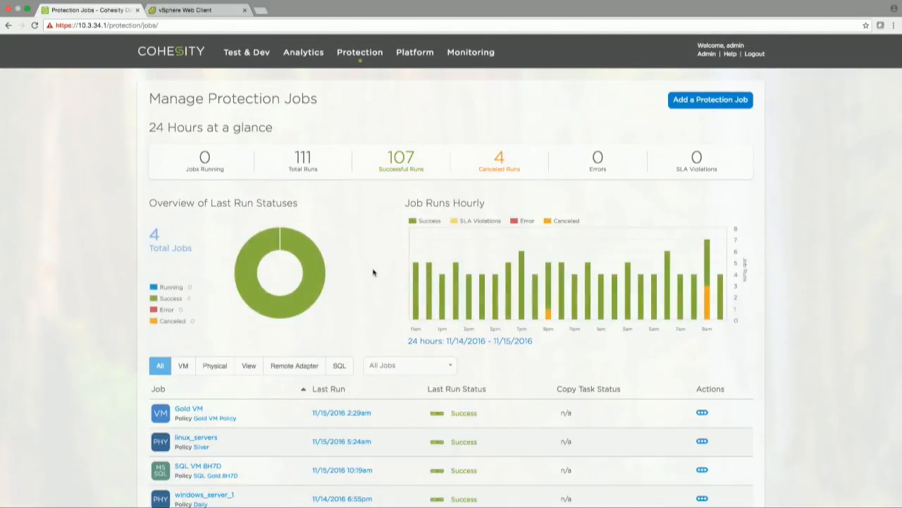
- Start a new Files or Folders recovery and search the backups for *.txt
mouse_move(351, 55)
click(357, 110)
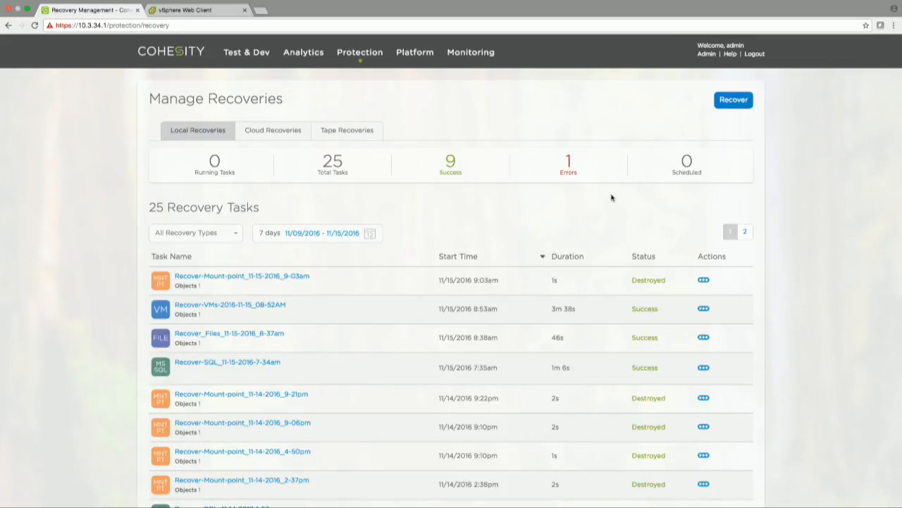
click(720, 97)
click(294, 165)
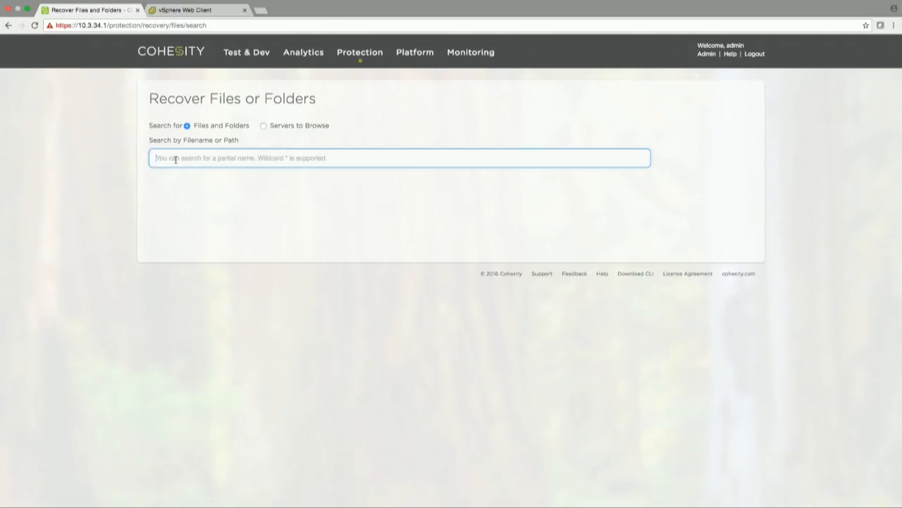
text(*)
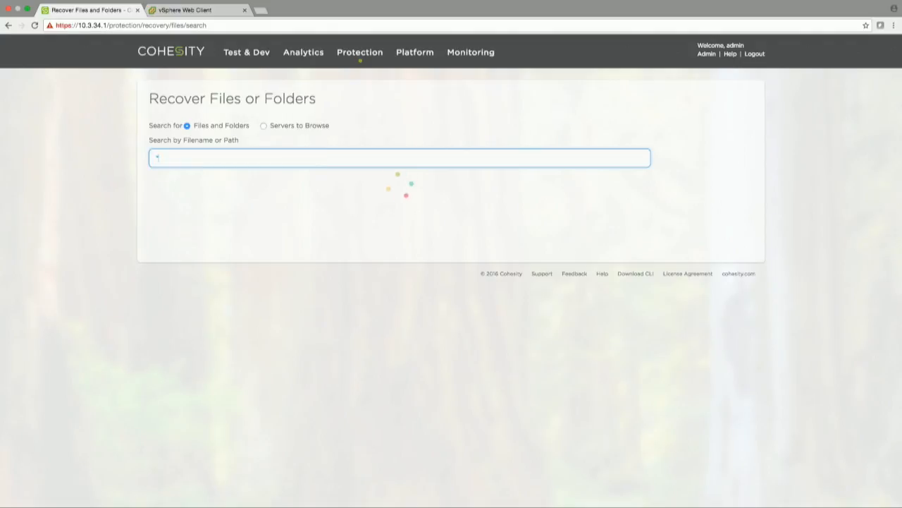
text(.txt)
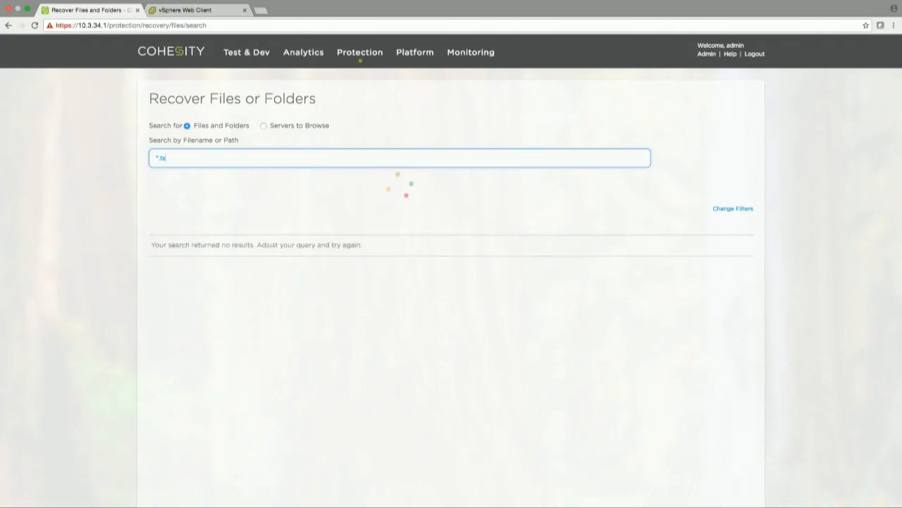
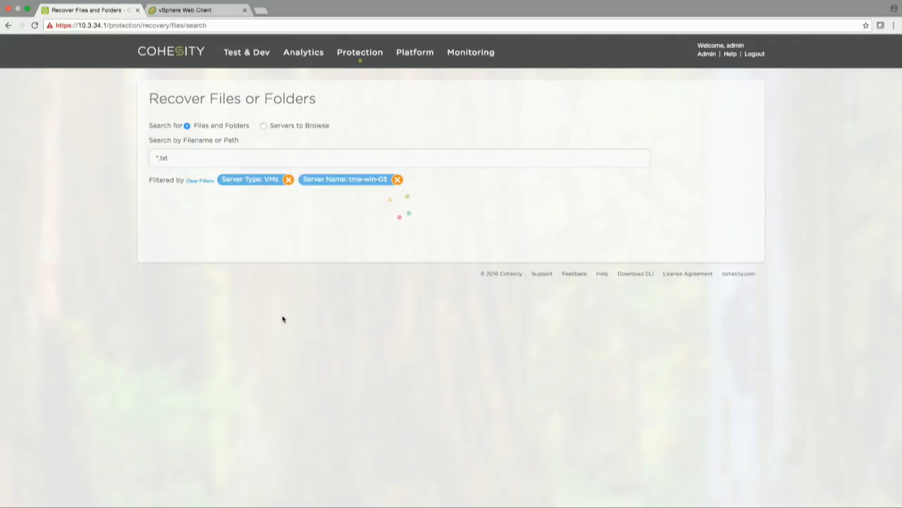
- Choose the 11/13/2016 2:29am recover point of brndlog.txt and proceed to recover it to a server
scroll(244, 337, down, 1)
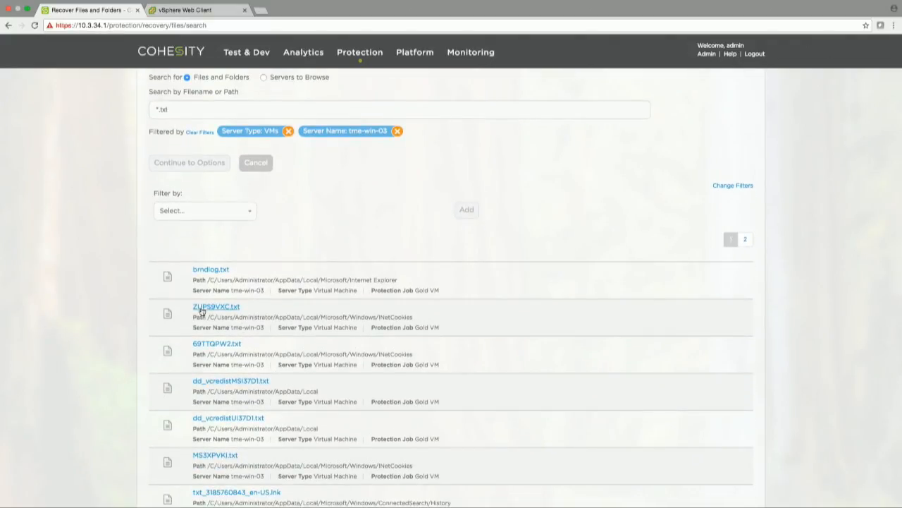
click(212, 271)
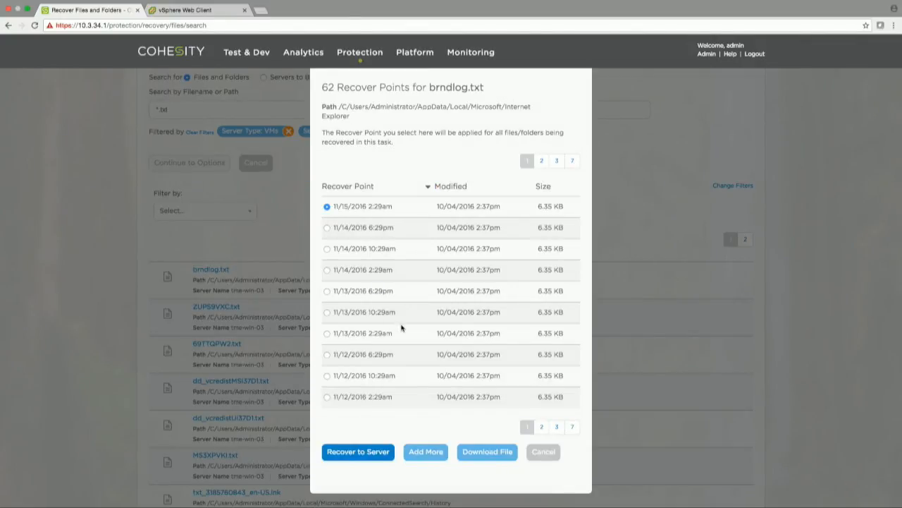
click(327, 334)
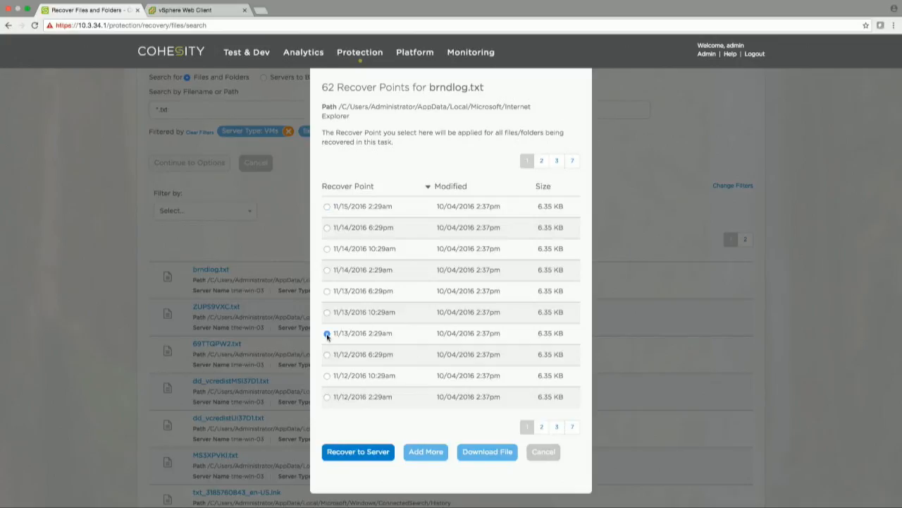
click(358, 452)
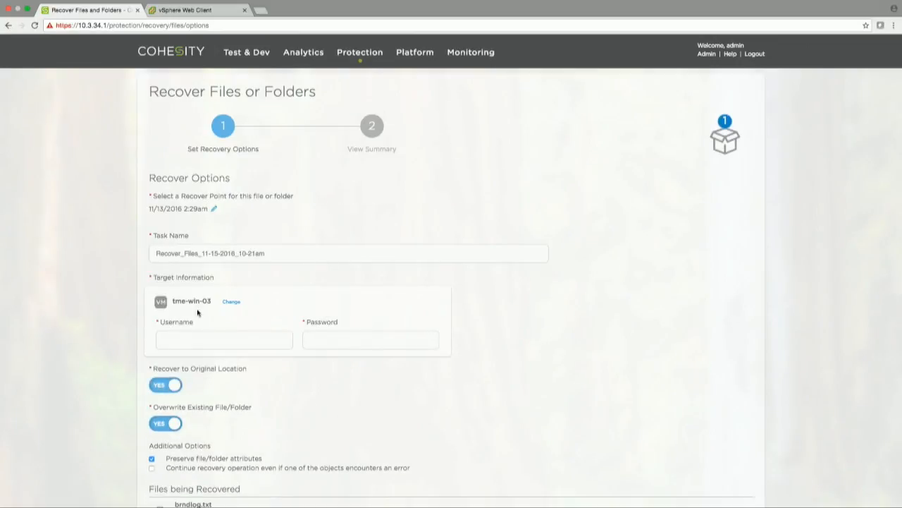
- Enter tme-lab-03\Administrator as the username for target tme-win-03 and type the account password
click(189, 334)
text(tme-lab)
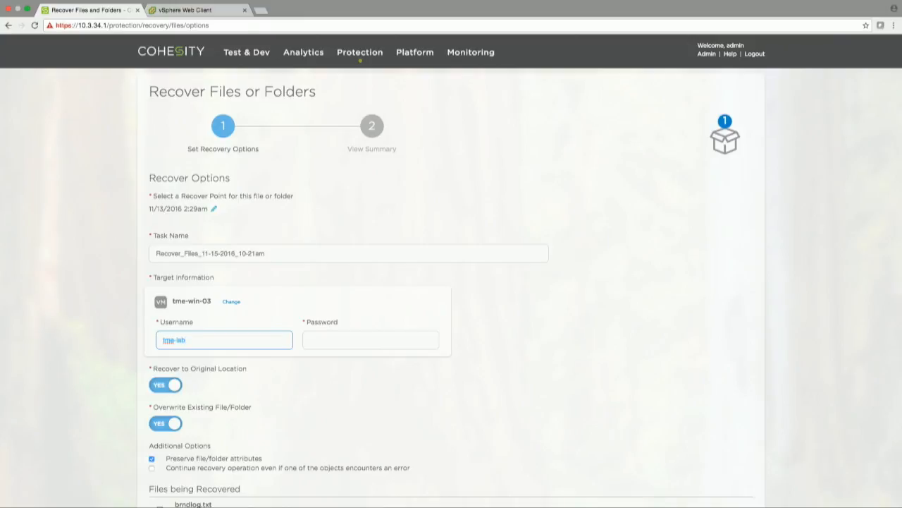
key(BackSpace)
key(BackSpace)
key(BackSpace)
key(BackSpace)
key(BackSpace)
key(BackSpace)
key(BackSpace)
text(Adm)
key(BackSpace)
key(BackSpace)
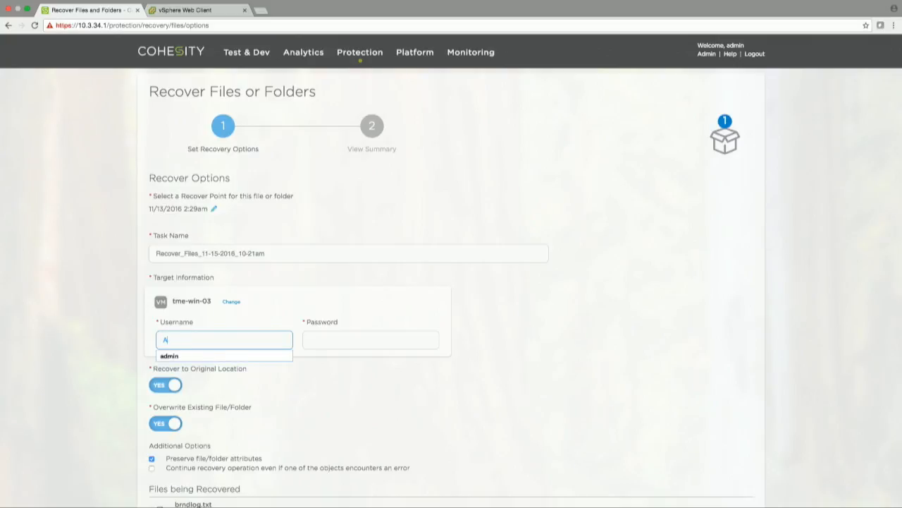
key(BackSpace)
text(Tm)
key(BackSpace)
key(BackSpace)
text(tme-la)
text(b\)
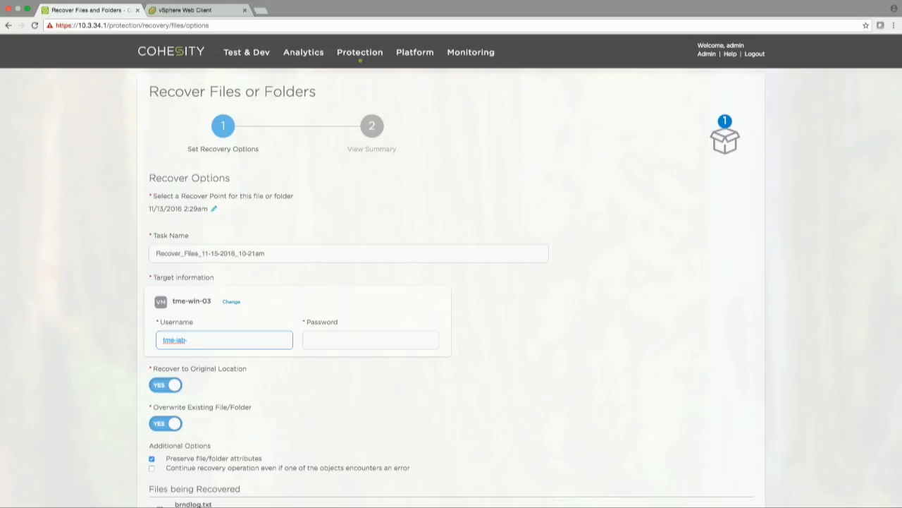
text(03\Administrator)
key(Tab)
text(*****)
- Look at the alternate recovery location option, switch back to the original location, and start the file recovery
click(173, 389)
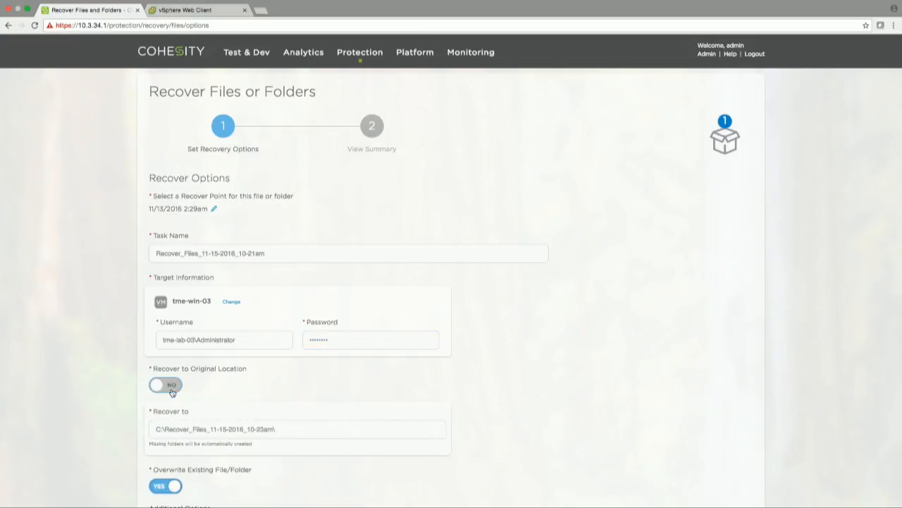
click(169, 387)
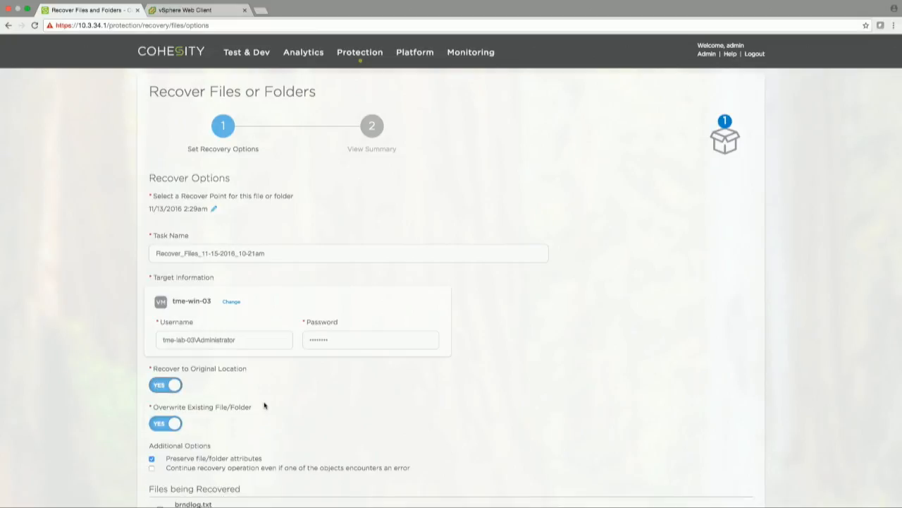
scroll(220, 406, down, 1)
scroll(220, 406, down, 2)
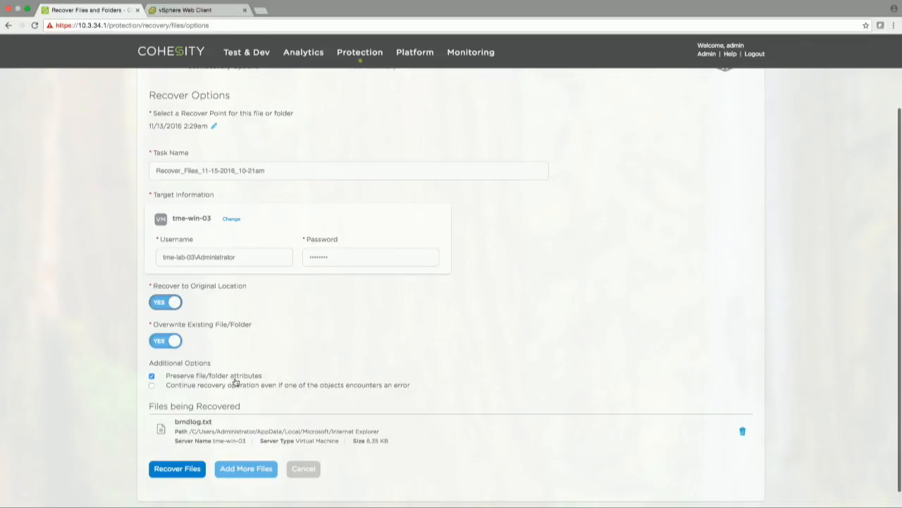
click(173, 471)
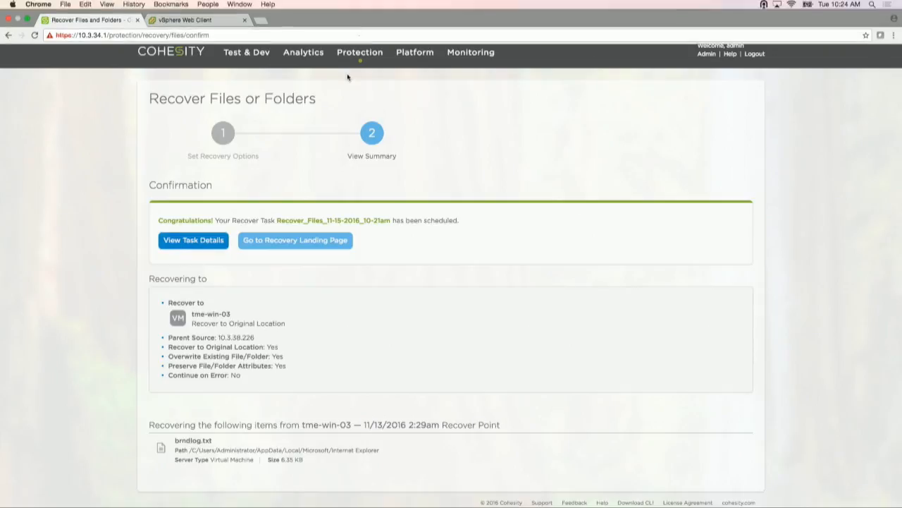
- Start a new recovery of VMs and search all servers and protection jobs with the wildcard *
mouse_move(357, 54)
click(358, 104)
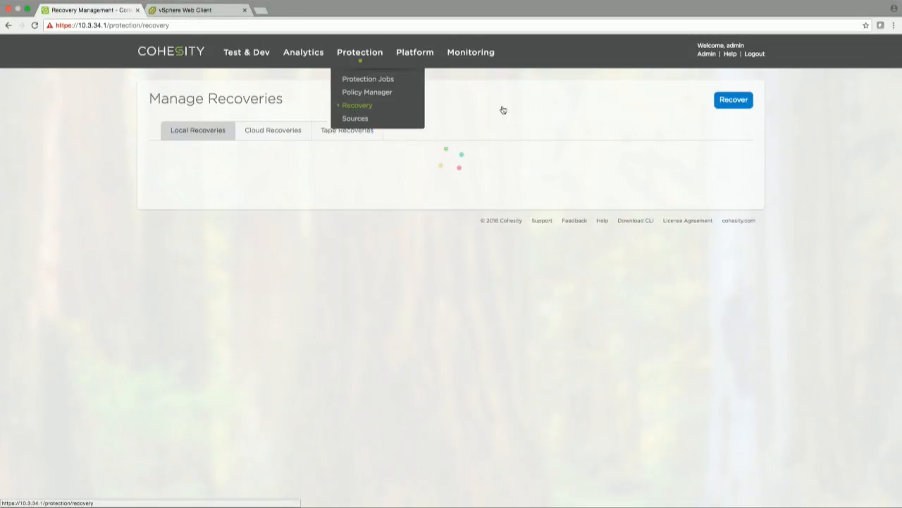
click(733, 102)
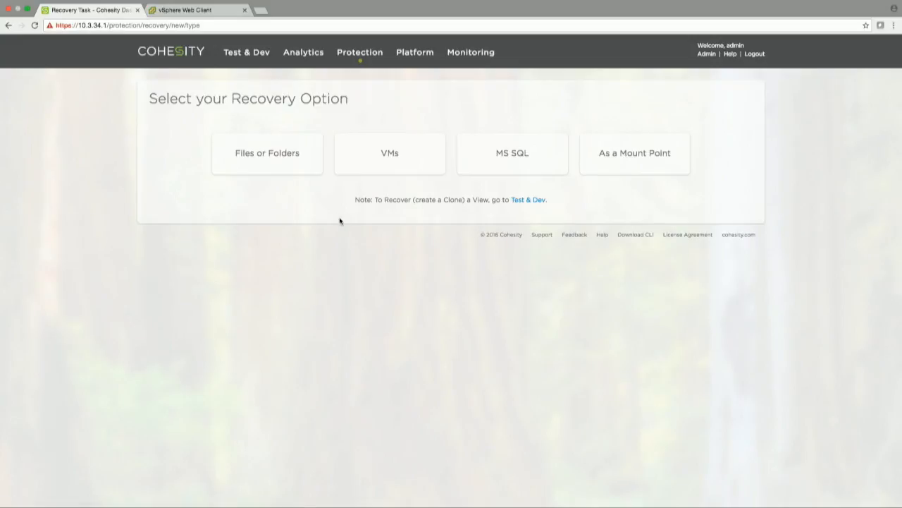
click(388, 167)
click(185, 209)
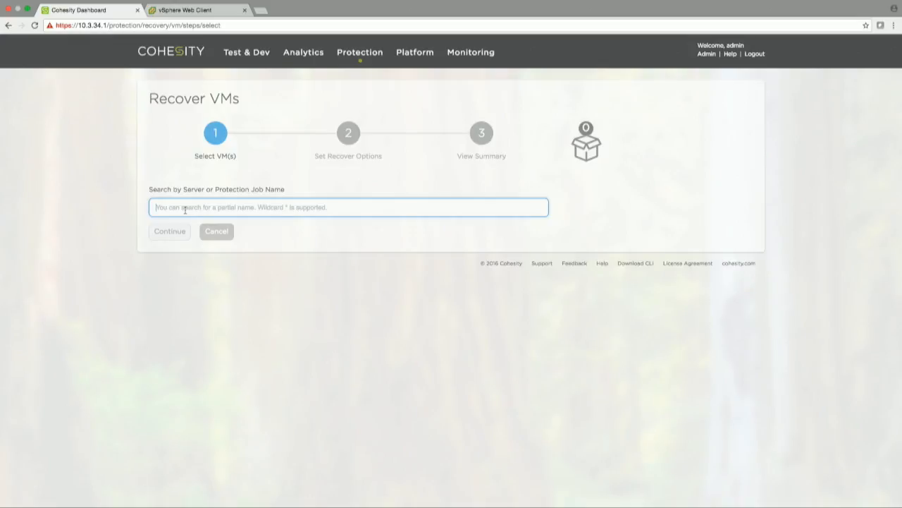
text(*)
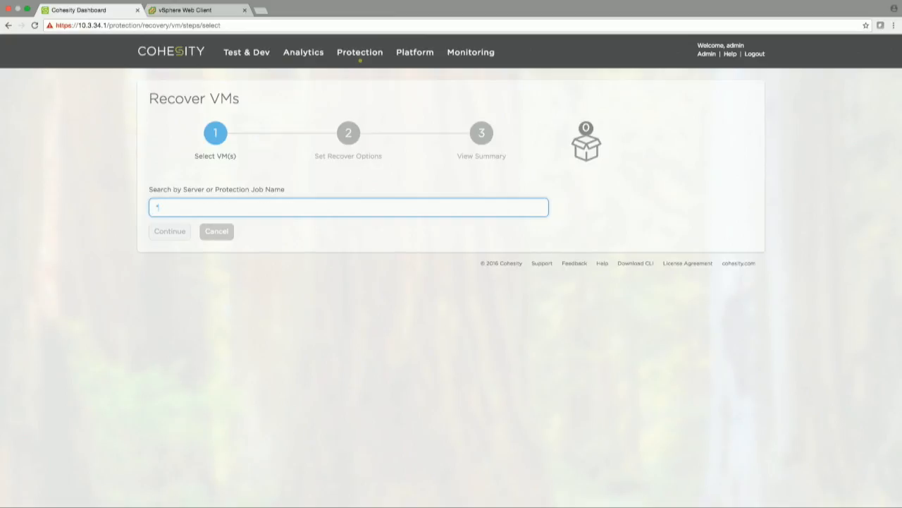
key(Return)
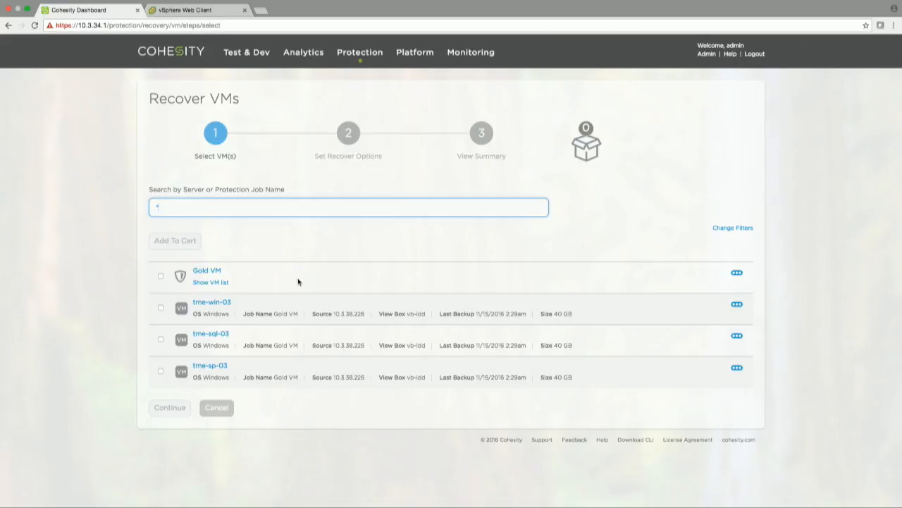
- Select the whole Gold VM job instead of tme-win-03, show its VM list, and continue with it in the cart
click(161, 308)
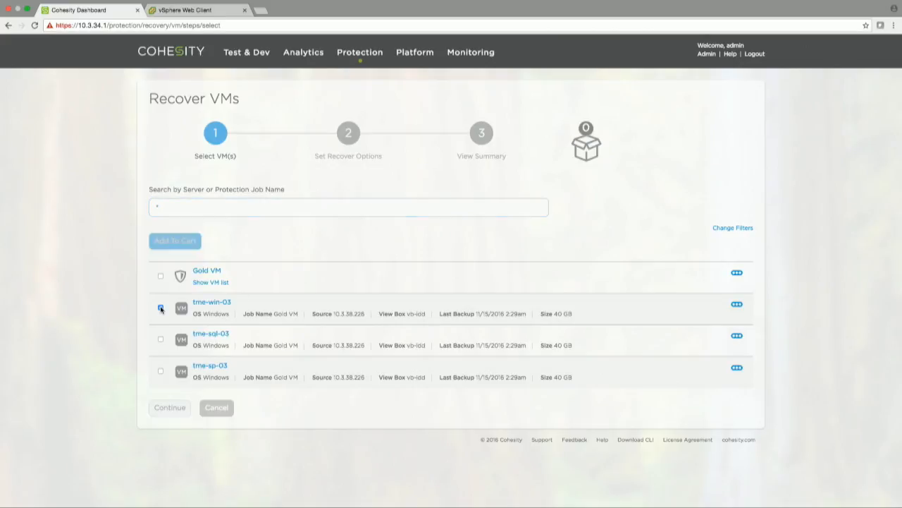
click(161, 308)
click(161, 275)
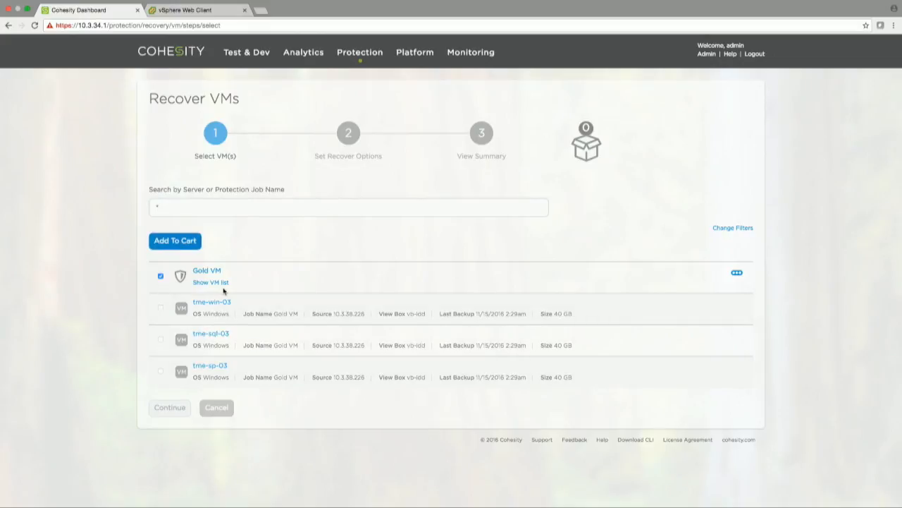
click(225, 284)
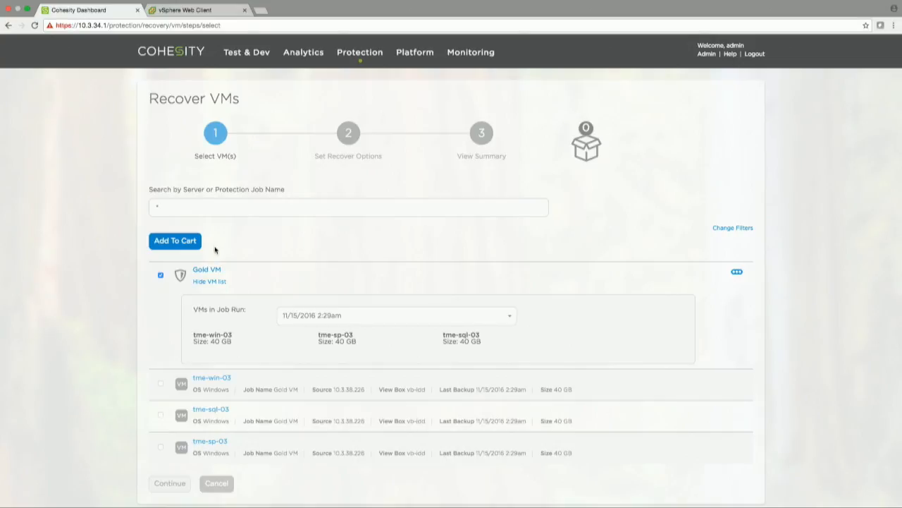
click(173, 241)
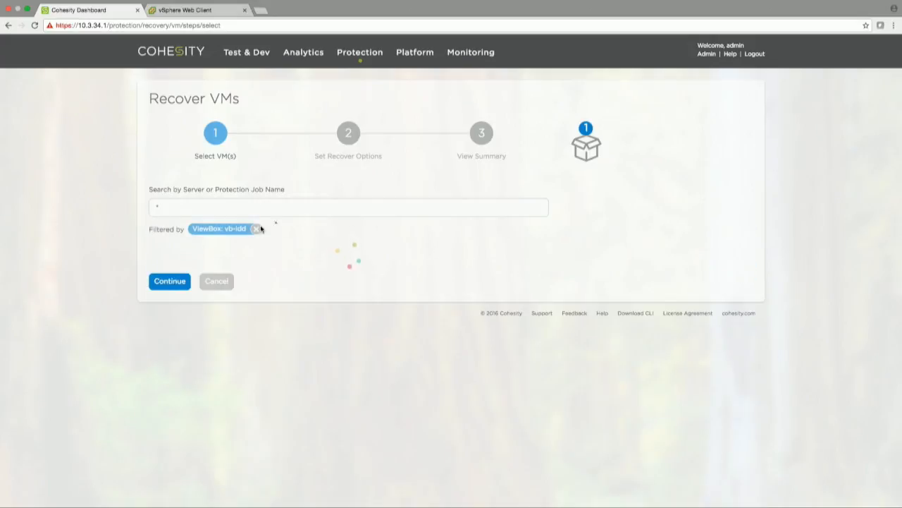
click(169, 426)
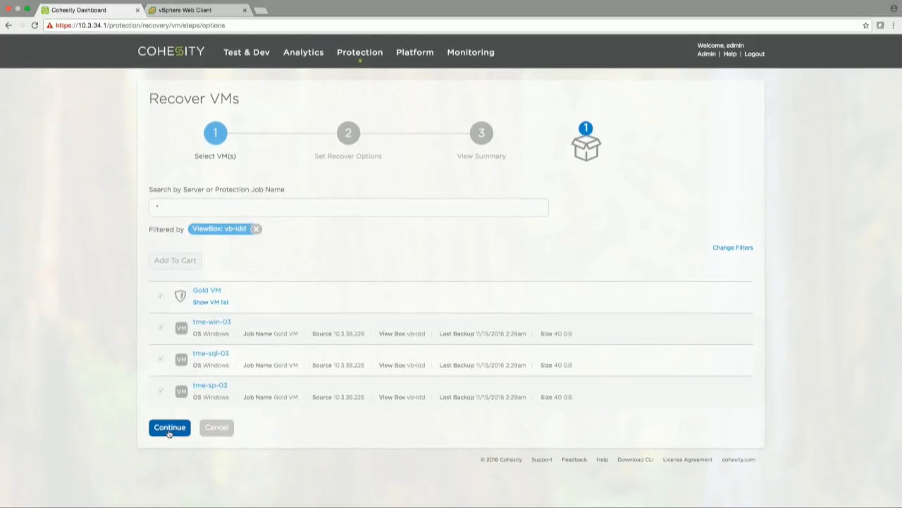
- Customize the recover options to rename the recovered VMs with prefix tfd- and suffix -recover
click(194, 280)
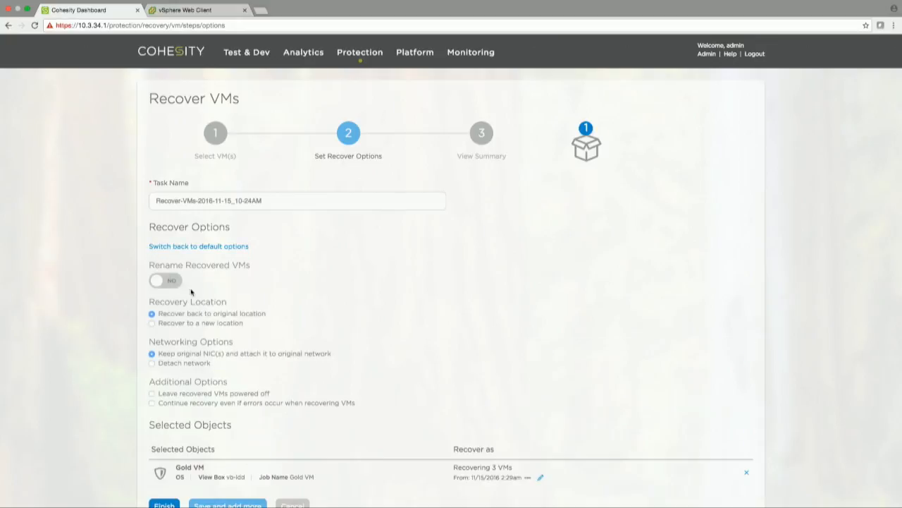
click(157, 282)
click(176, 326)
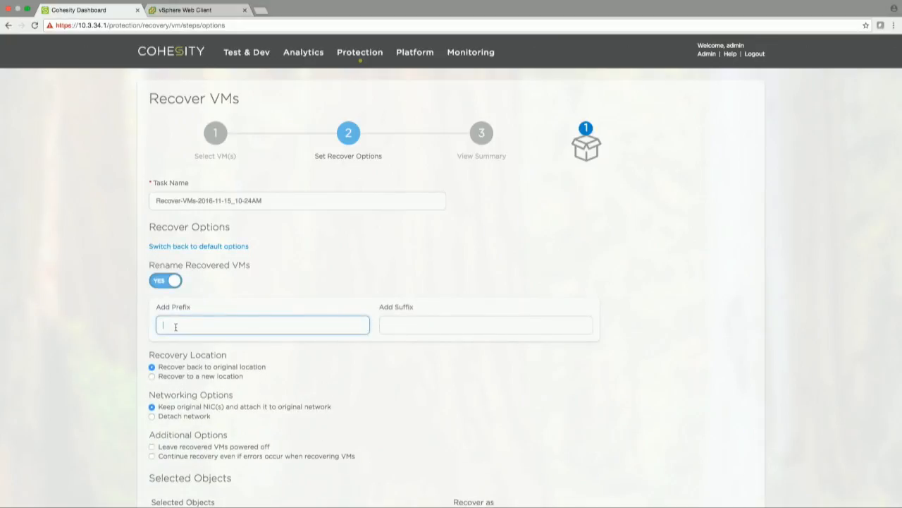
text(tfd-)
click(398, 321)
text(-recover)
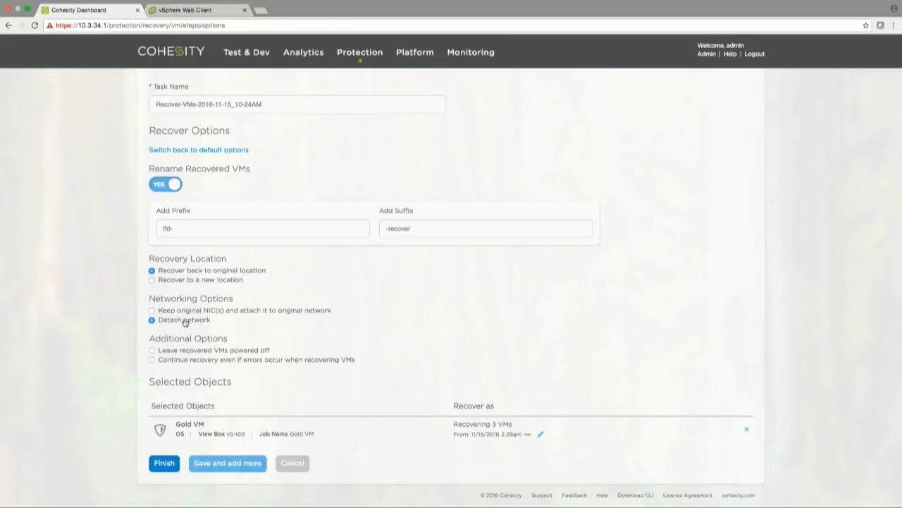
- Set the recovered VMs to a detached network and powered off, and finish the recovery task
click(153, 352)
scroll(317, 325, up, 3)
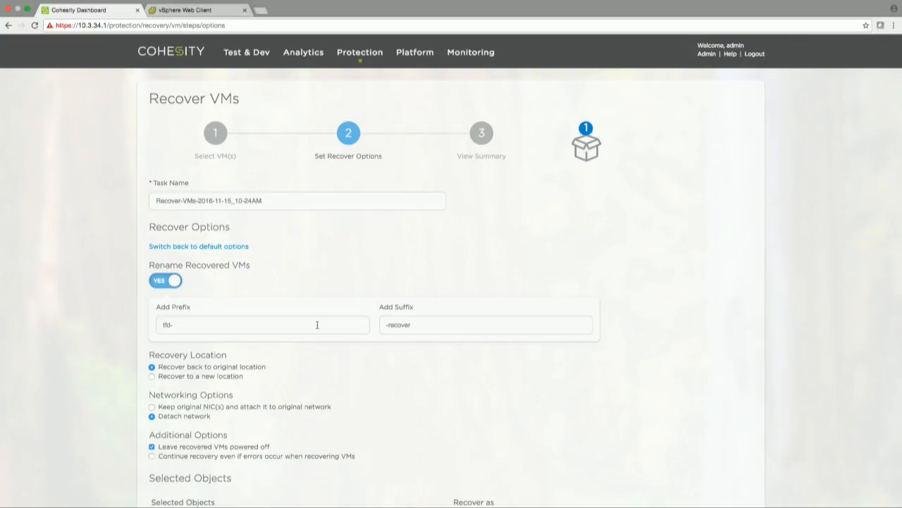
scroll(317, 325, down, 3)
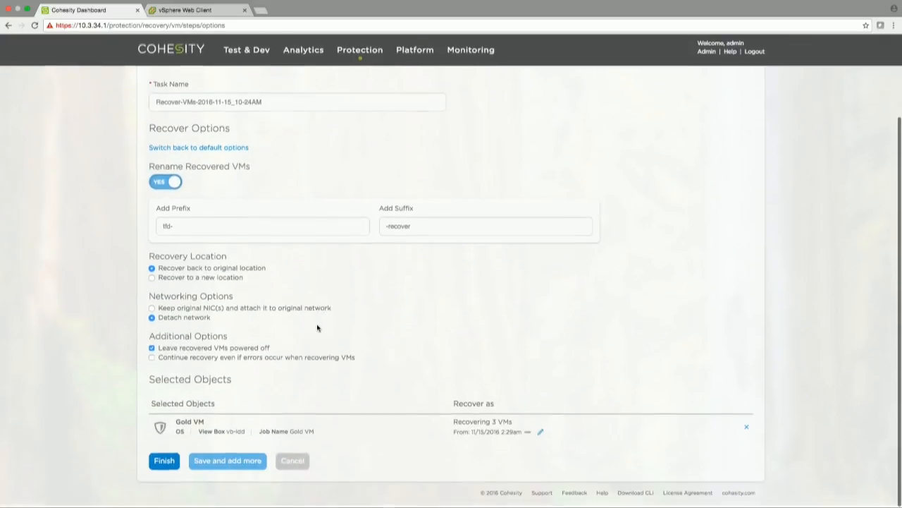
click(164, 464)
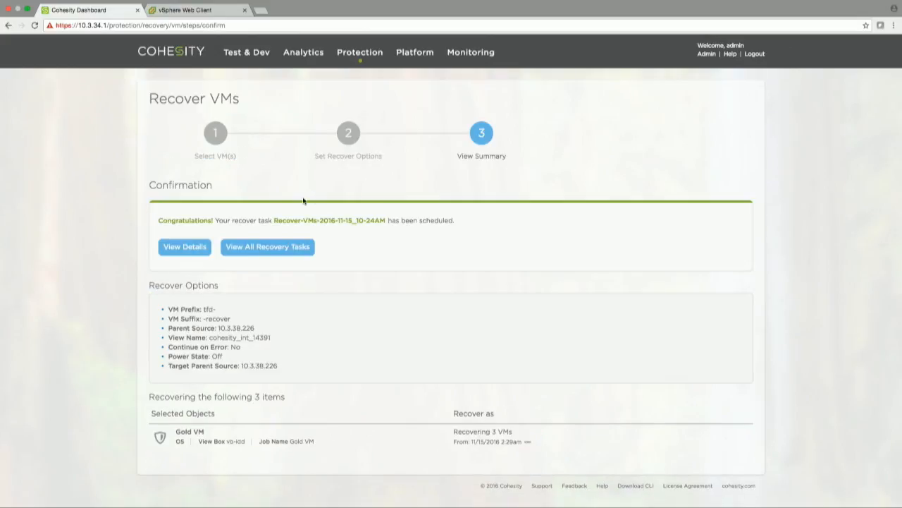
- View the VM recovery task's details, then switch to the vSphere Web Client and refresh its inventory
click(198, 245)
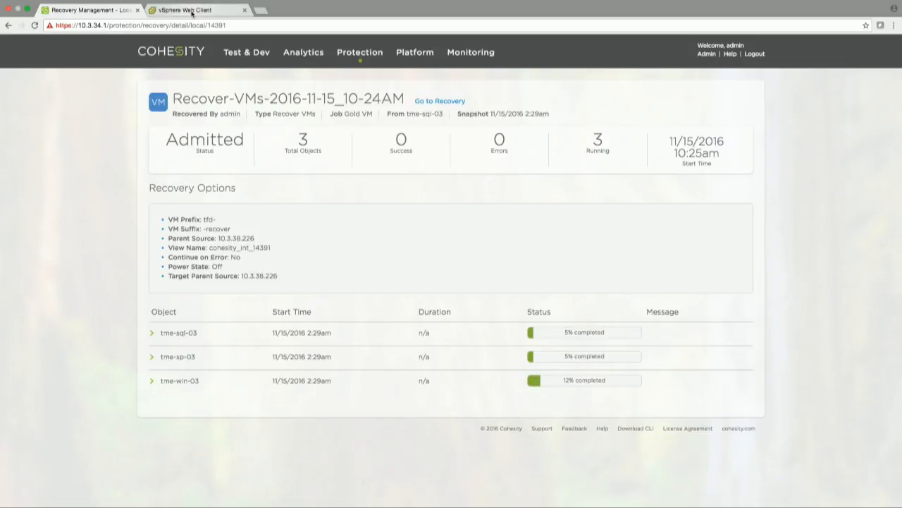
click(221, 10)
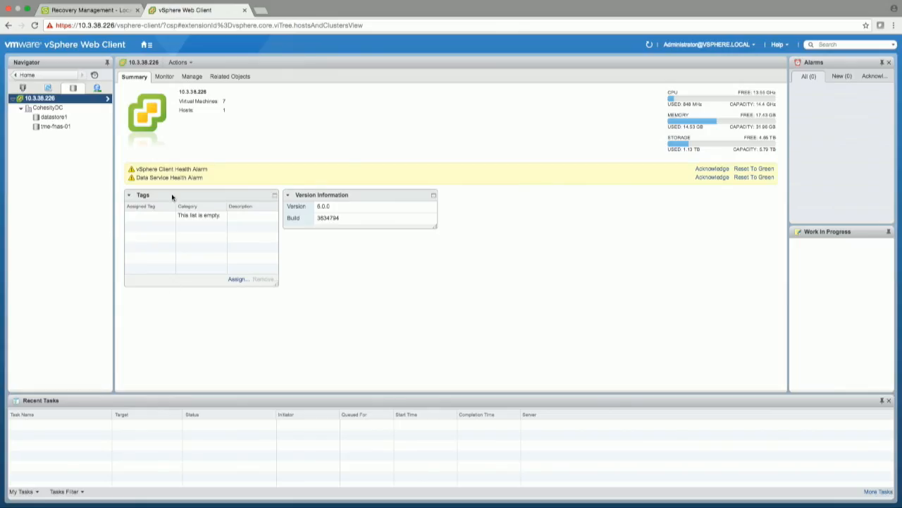
click(648, 44)
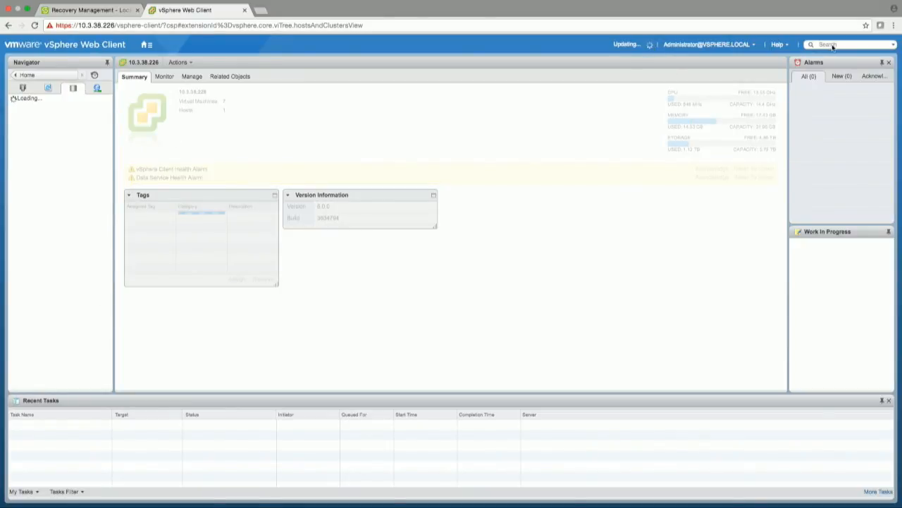